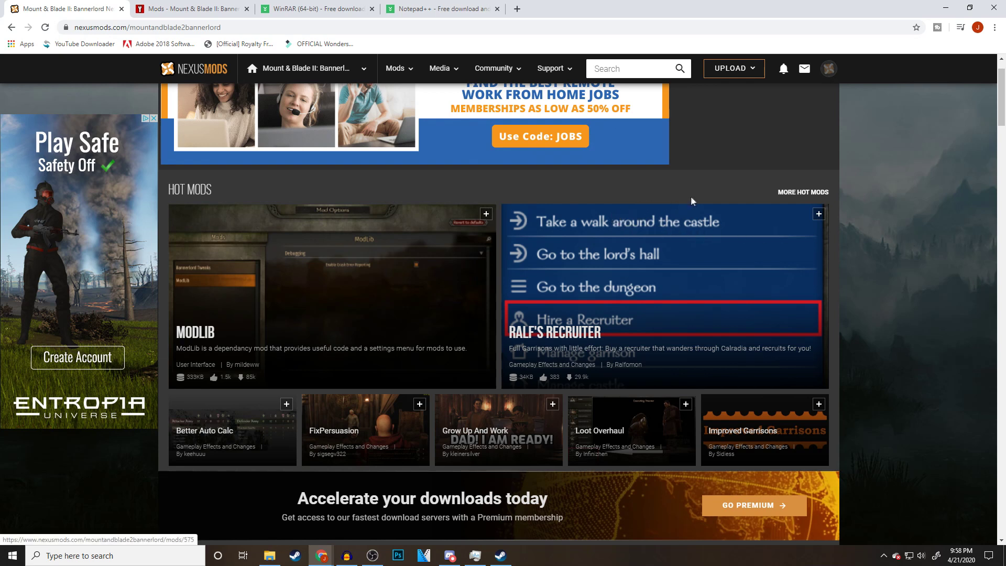
# Switch to the Download.com tab showing WinRAR (64-bit) version 5.90
pyautogui.click(338, 10)
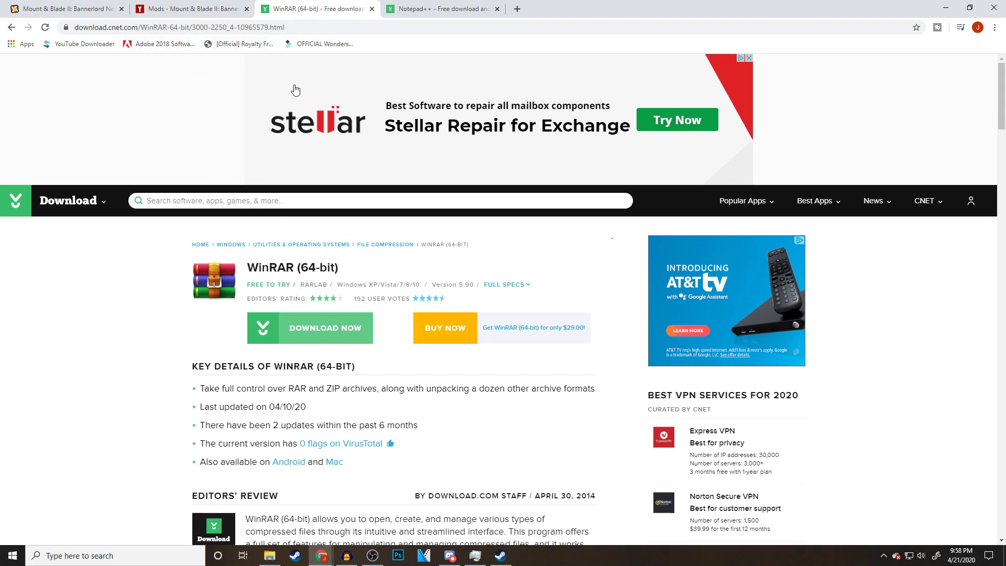
# Switch to the Download.com tab for the free Notepad++ 7.8.5 download
pyautogui.click(434, 13)
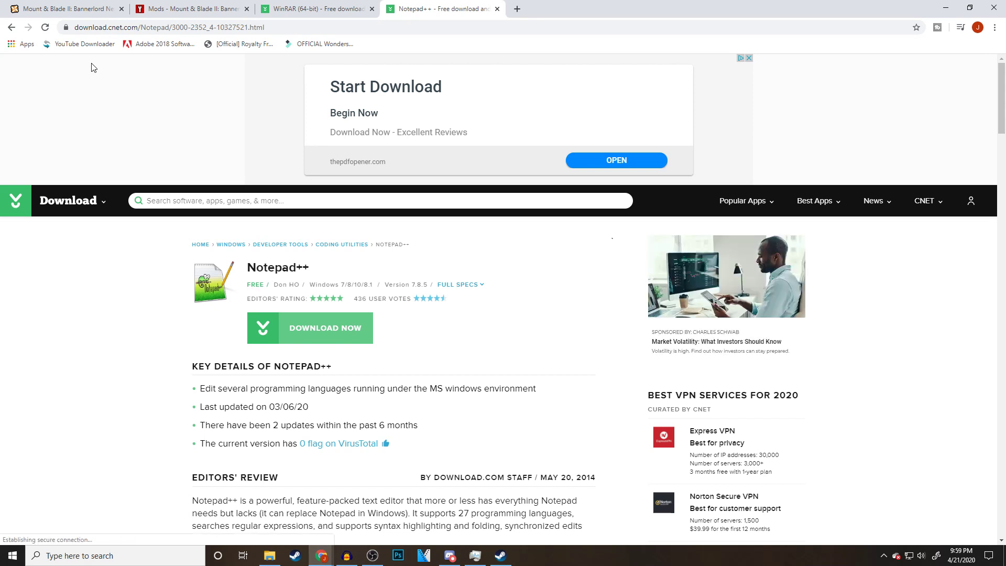
# Go back to the Nexus Mods Bannerlord page and skim More Mods, then Hot Mods
pyautogui.click(83, 8)
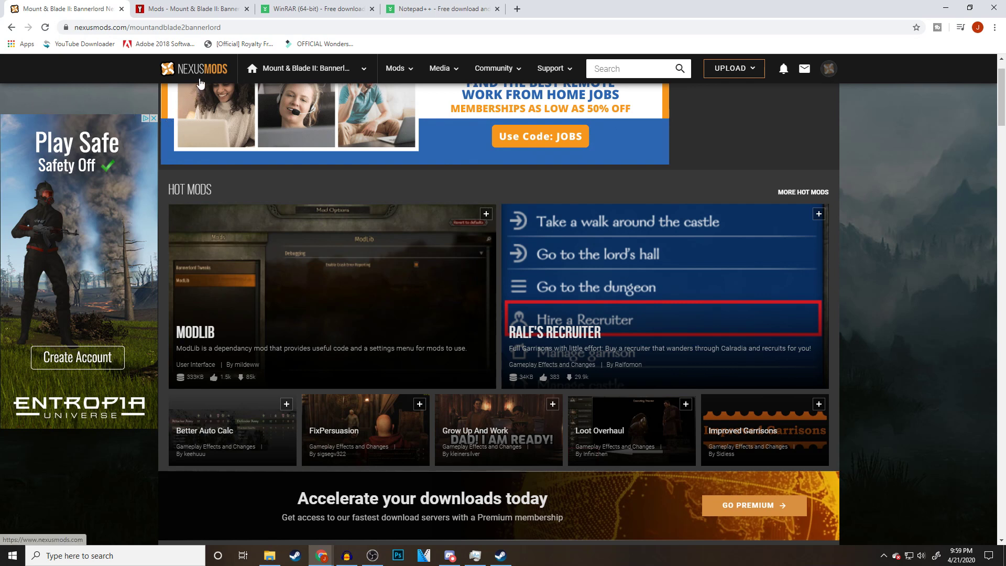
pyautogui.scroll(-6, 427, 181)
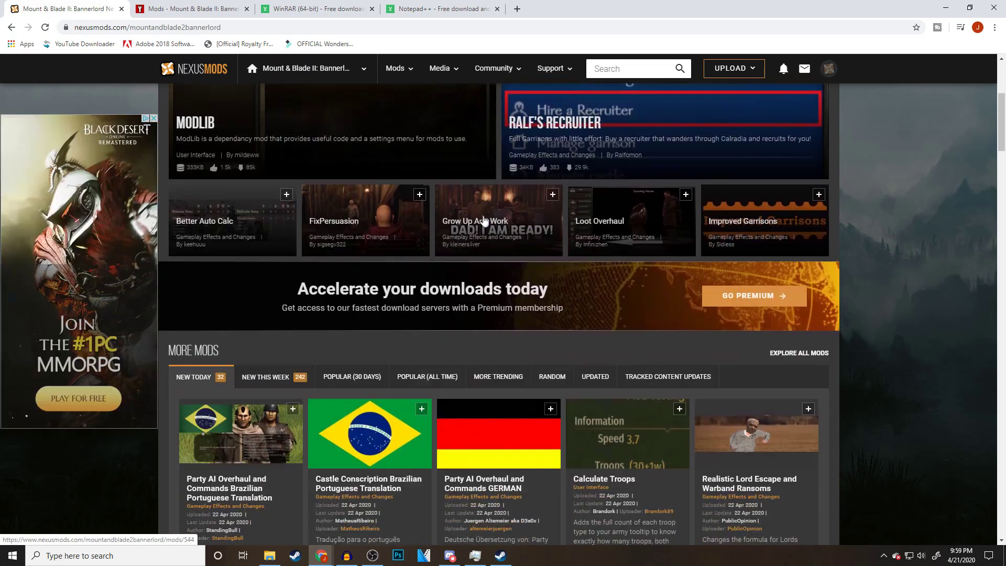
pyautogui.scroll(5, 467, 193)
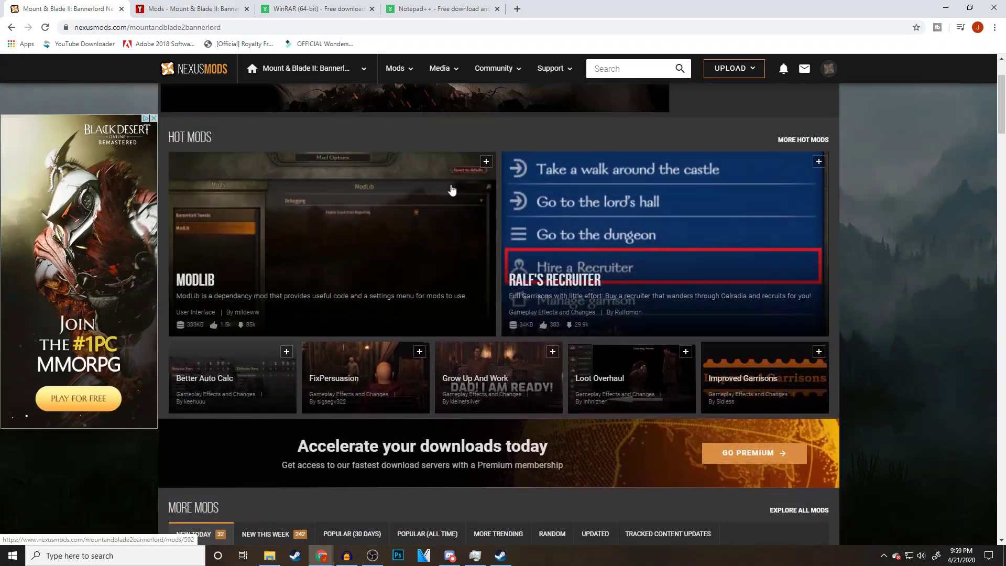
# View ModDB's list of 75 Bannerlord mods, including The Silmarillion and Mount & Warcraft
pyautogui.click(200, 10)
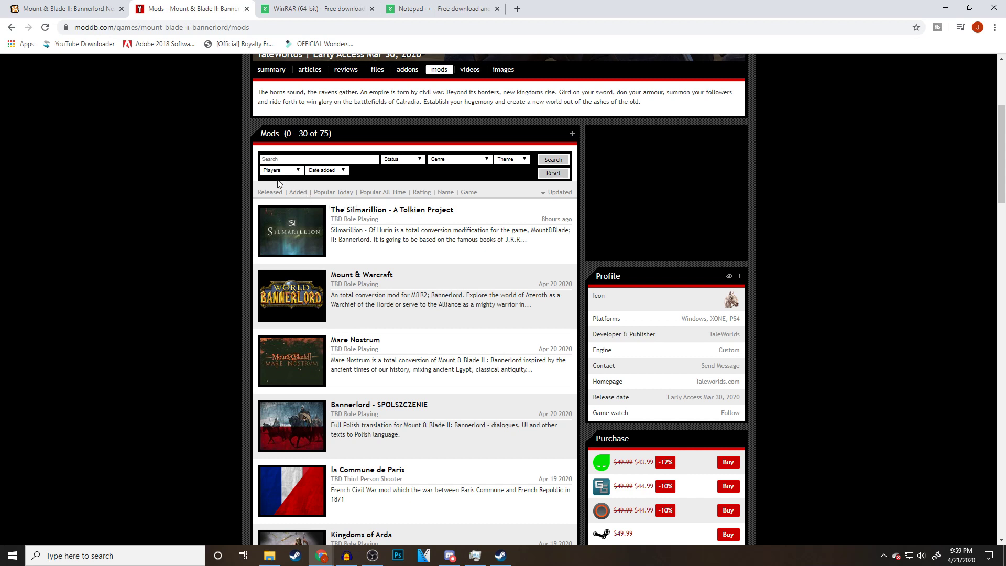
pyautogui.scroll(3, 243, 194)
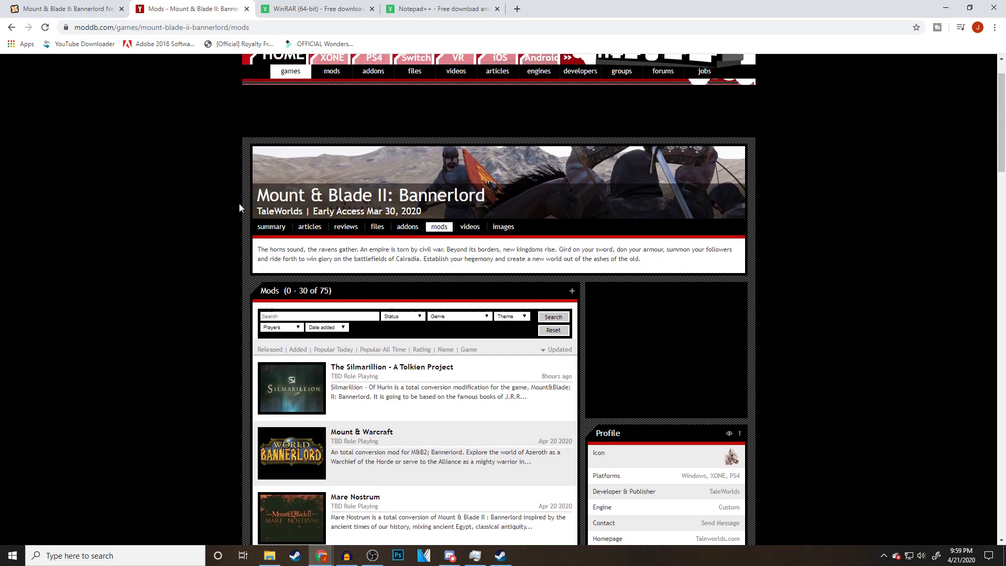
# On Nexus Mods, list More Mods by Popular (30 days) and locate Global Experience Multiplier
pyautogui.hotkey('ctrl', 'shift', 'Tab')
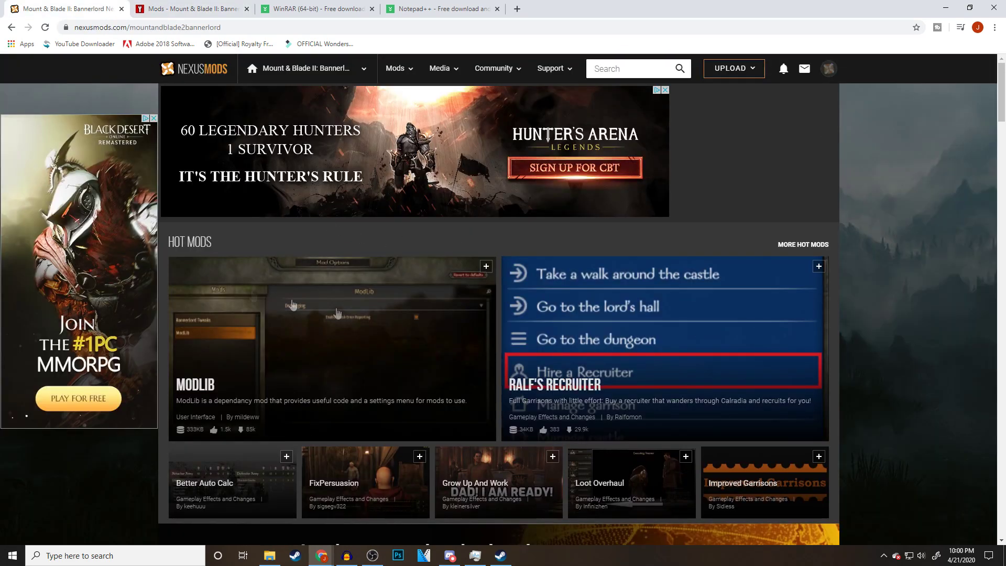
pyautogui.scroll(-2, 768, 300)
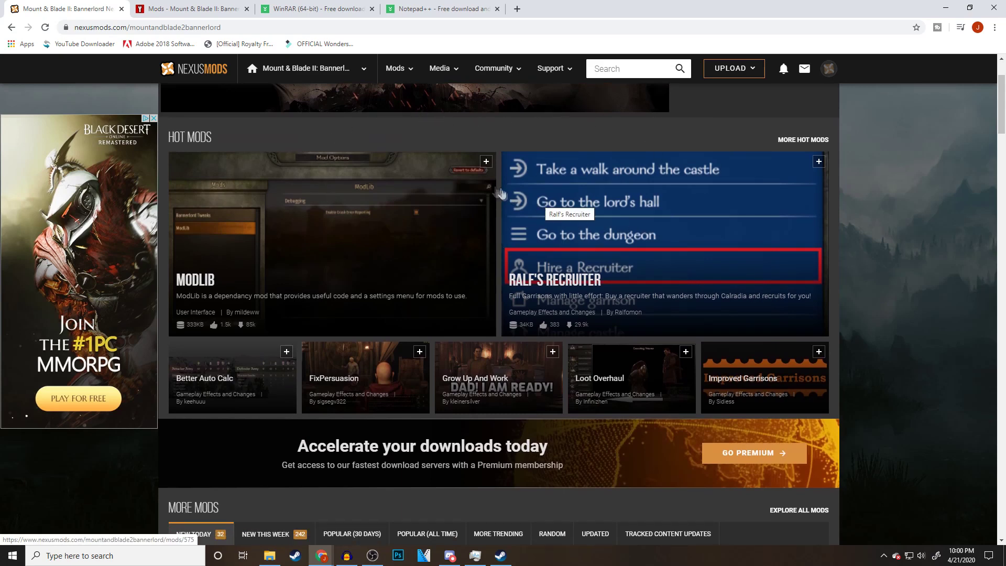
pyautogui.scroll(-7, 421, 256)
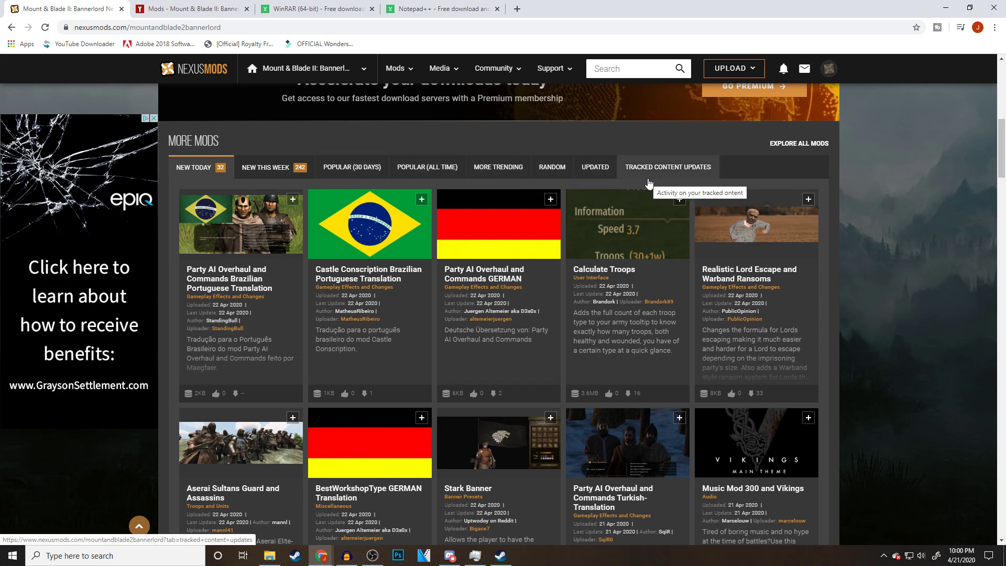
pyautogui.click(354, 168)
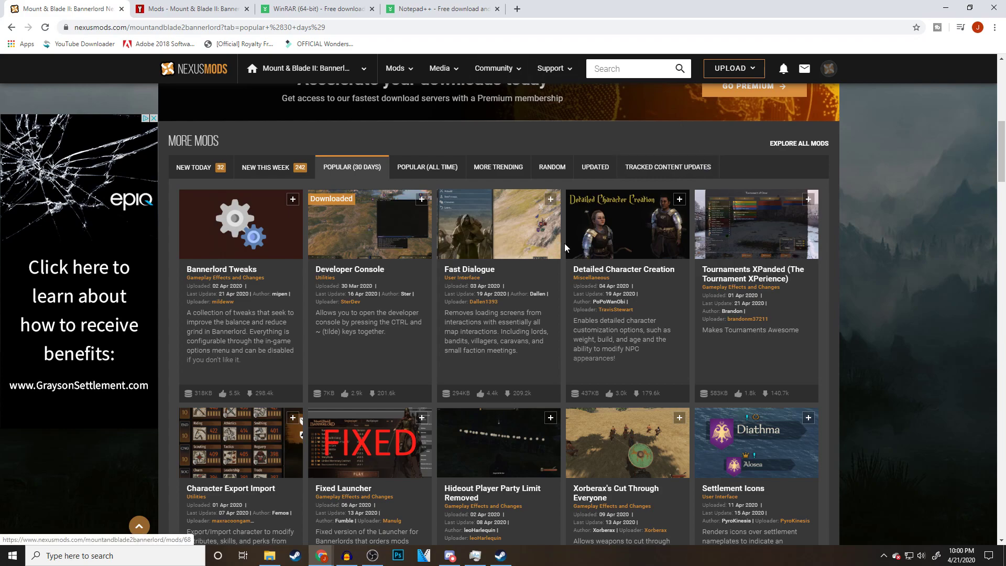
pyautogui.scroll(-6, 534, 239)
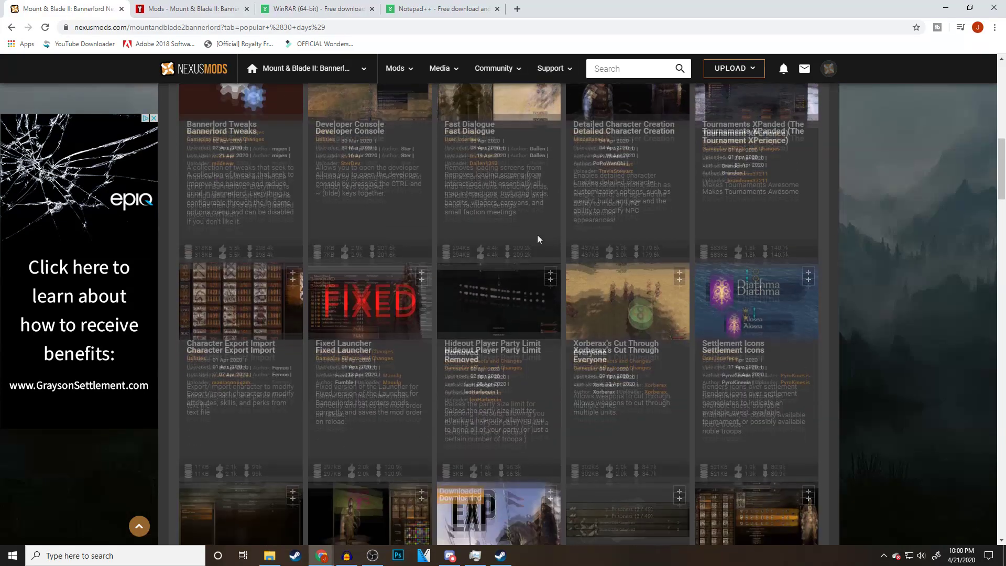
pyautogui.scroll(-3, 594, 273)
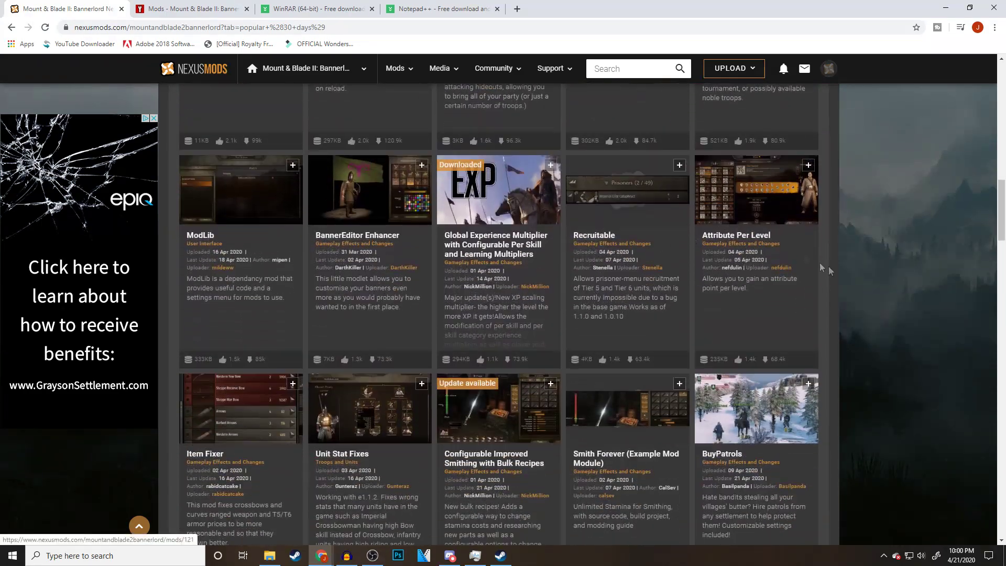
# Open Global Experience Multiplier and read that experiencemultiplier.xml must be edited
pyautogui.click(474, 248)
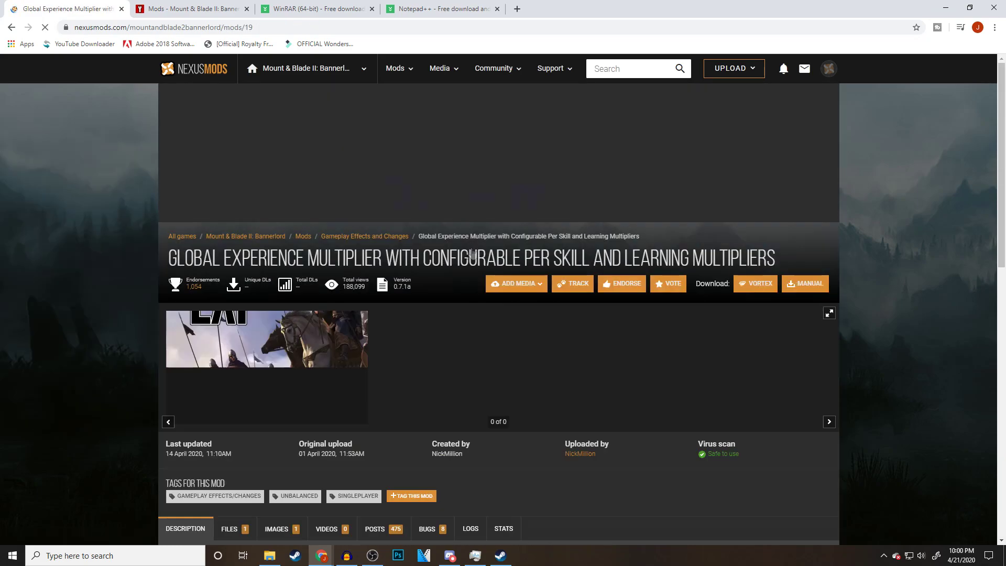
pyautogui.scroll(-5, 336, 314)
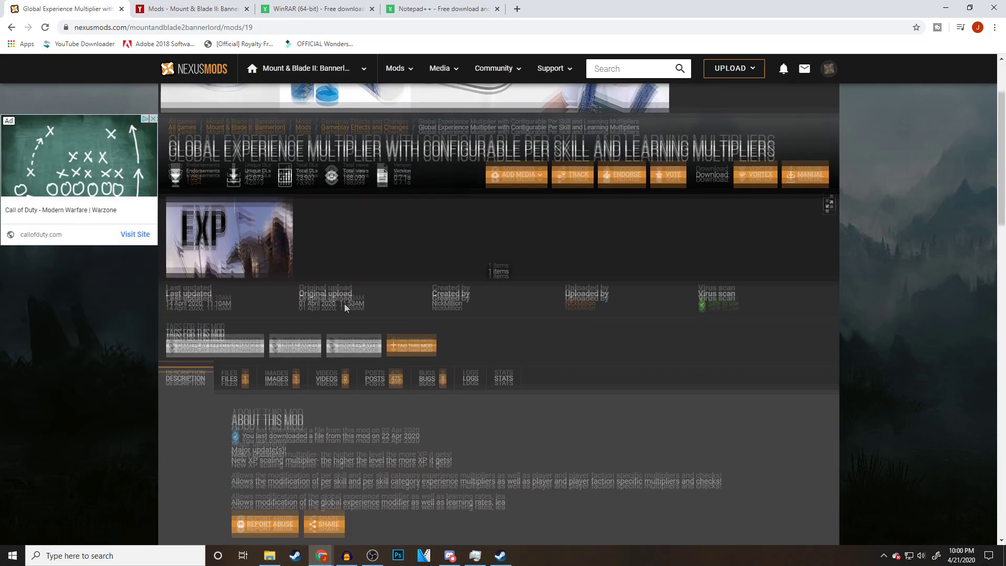
pyautogui.scroll(-5, 360, 305)
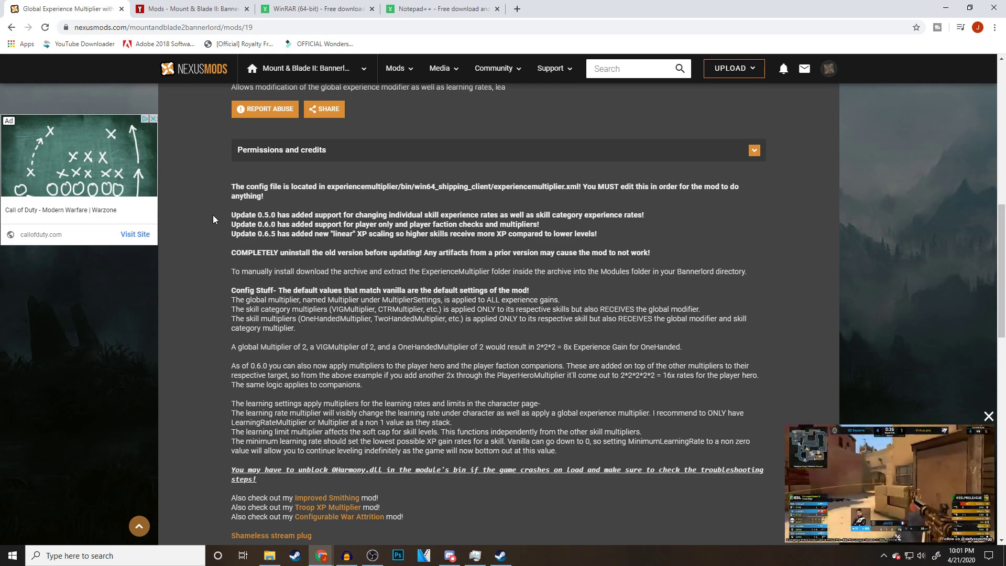
pyautogui.scroll(5, 225, 215)
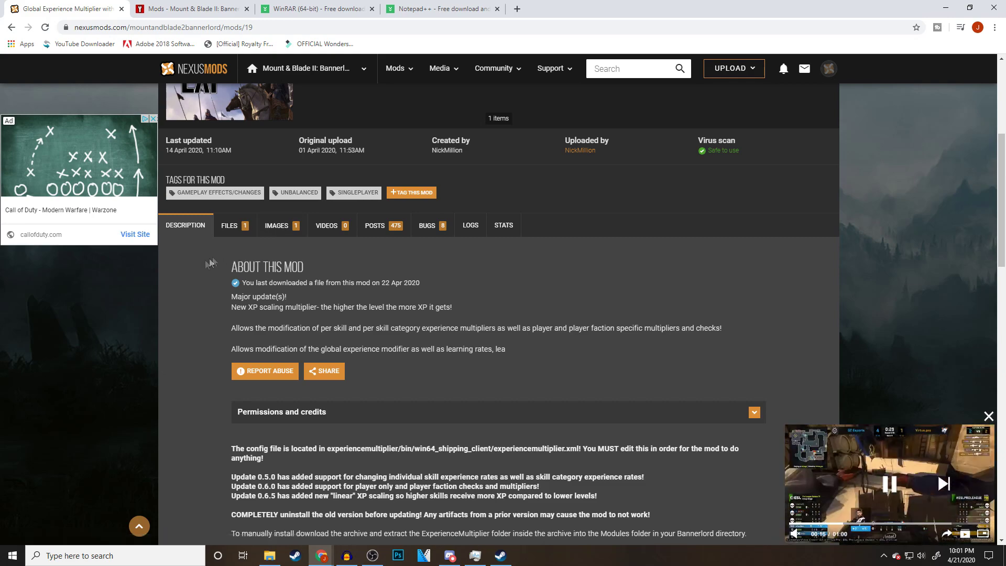
# Slow-download the main Configurable Experience Multiplier and Learning zip (294KB), then restore down Chrome
pyautogui.click(229, 226)
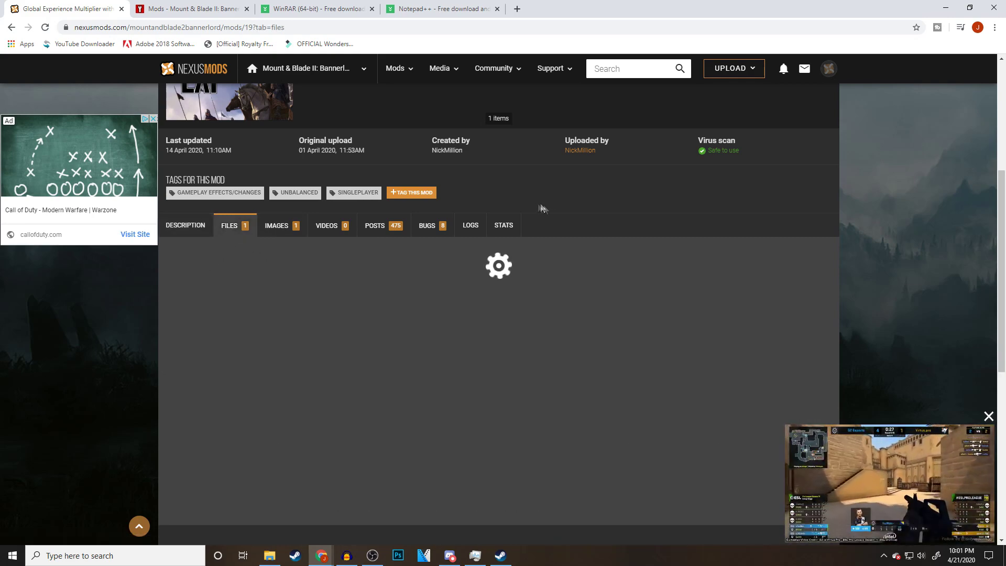
pyautogui.scroll(-4, 567, 204)
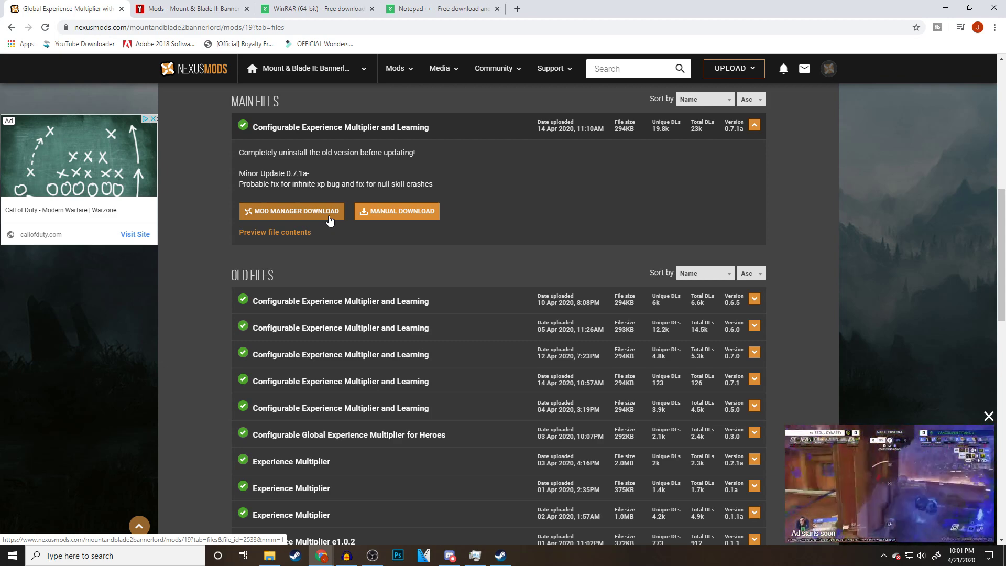
pyautogui.click(424, 212)
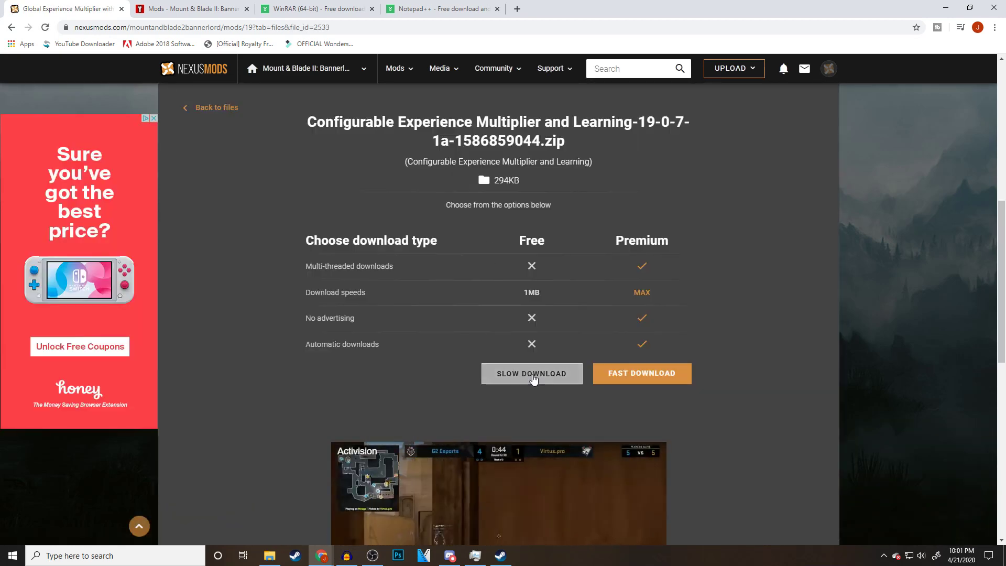
pyautogui.click(533, 378)
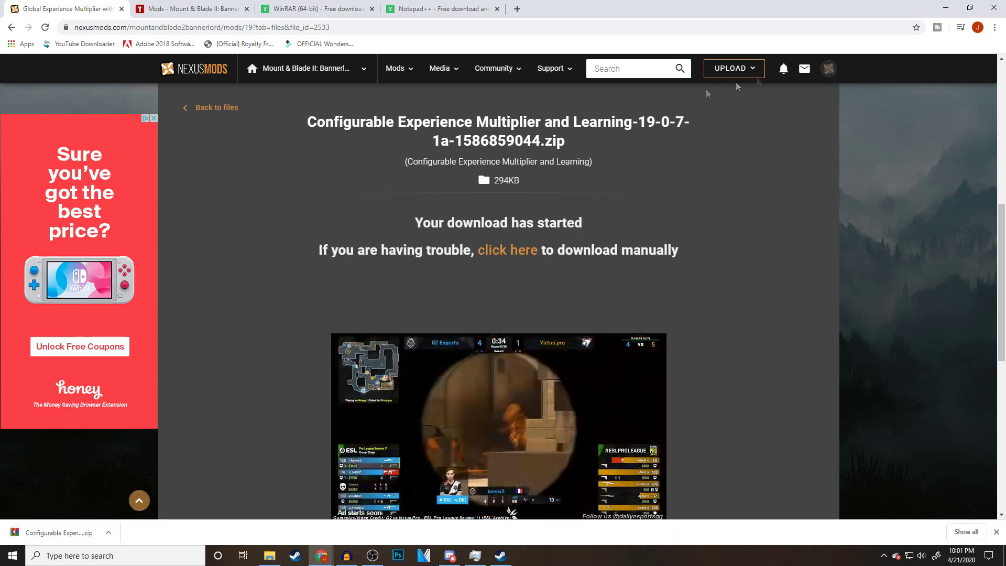
pyautogui.click(970, 7)
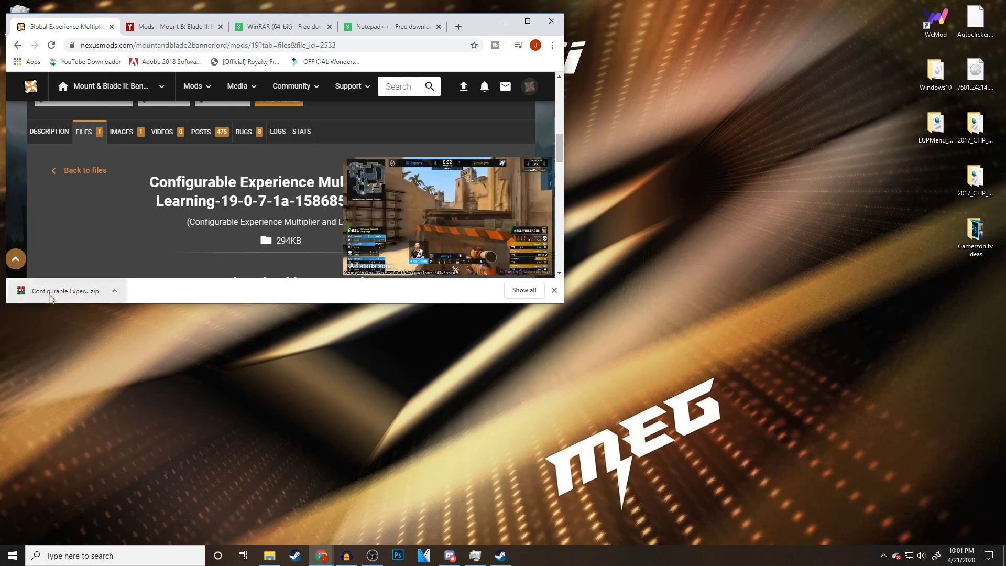
# Copy the downloaded mod zip to the desktop and open it in WinRAR
pyautogui.moveTo(50, 298); pyautogui.dragTo(740, 67)
pyautogui.click(502, 23)
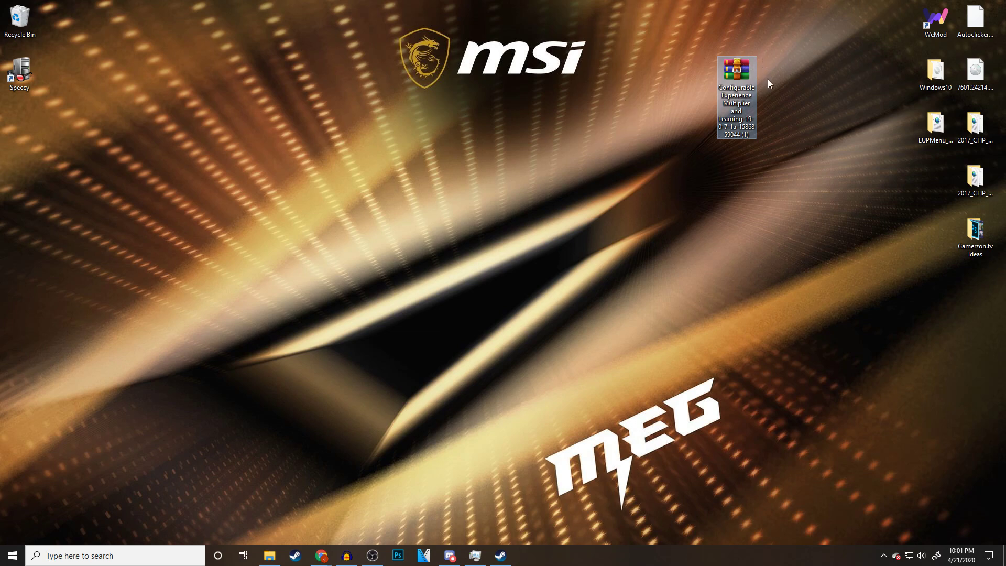
pyautogui.doubleClick(745, 76)
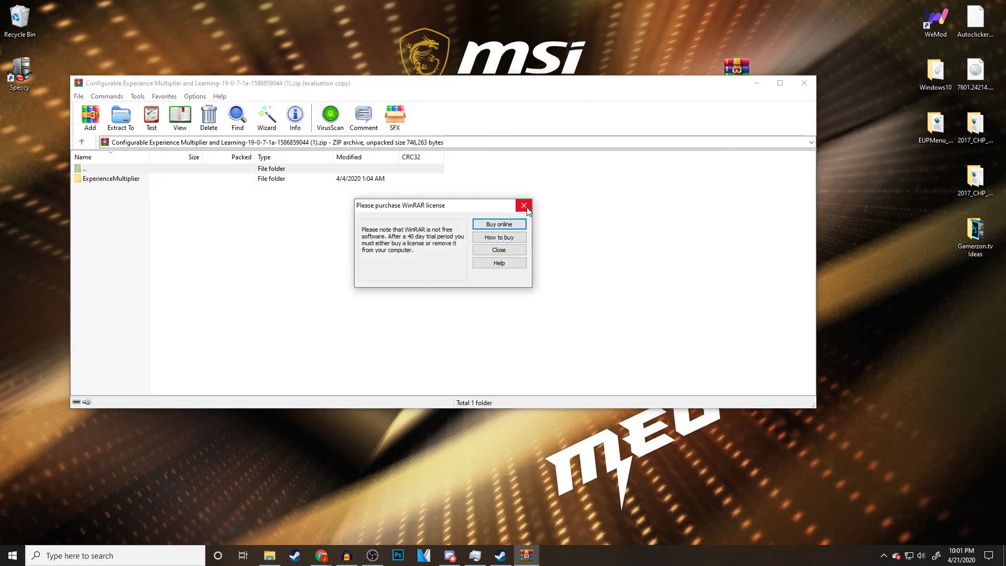
pyautogui.click(524, 206)
# Inspect the ExperienceMultiplier folder and preview extraction options without extracting
pyautogui.click(120, 180)
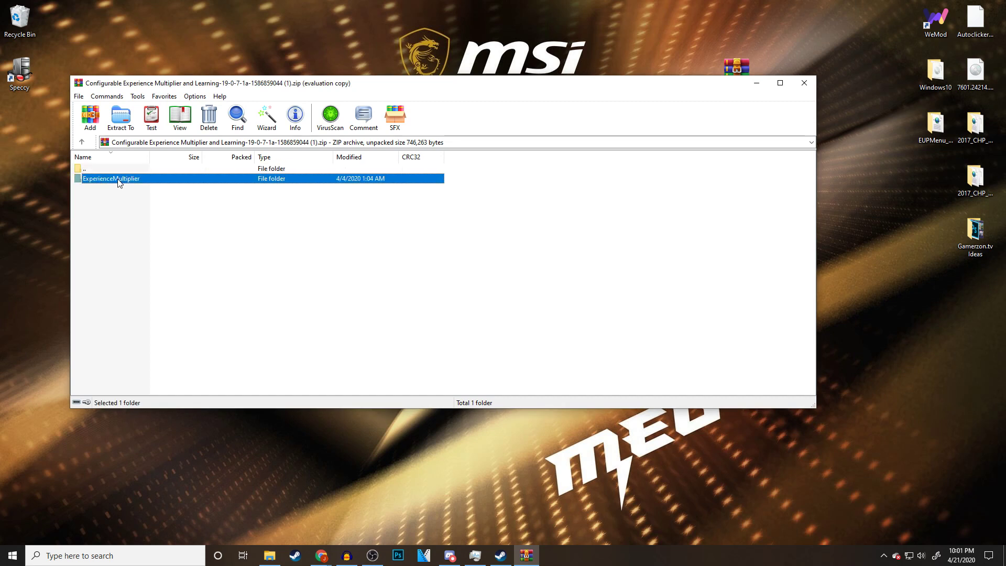
pyautogui.click(83, 169)
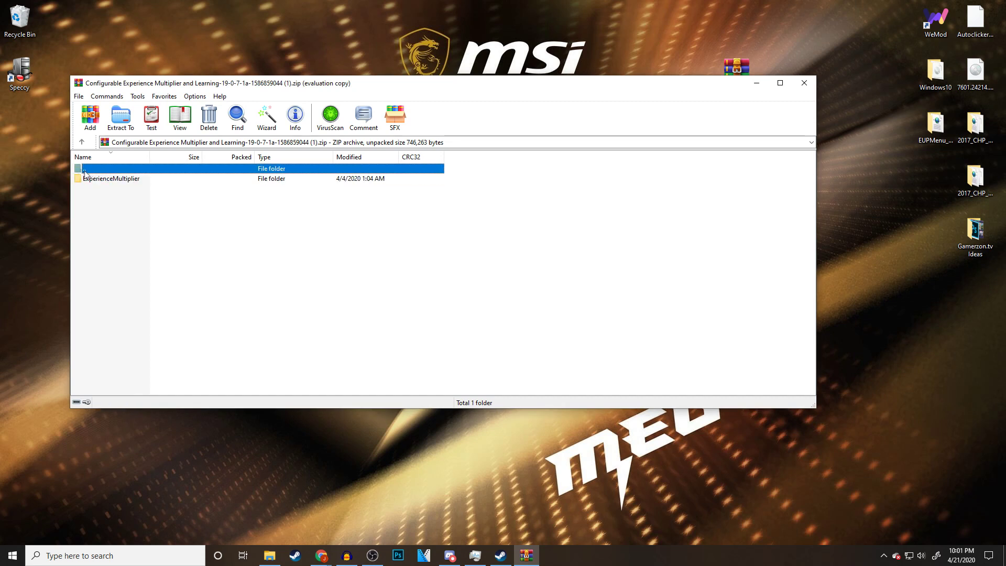
pyautogui.rightClick(91, 170)
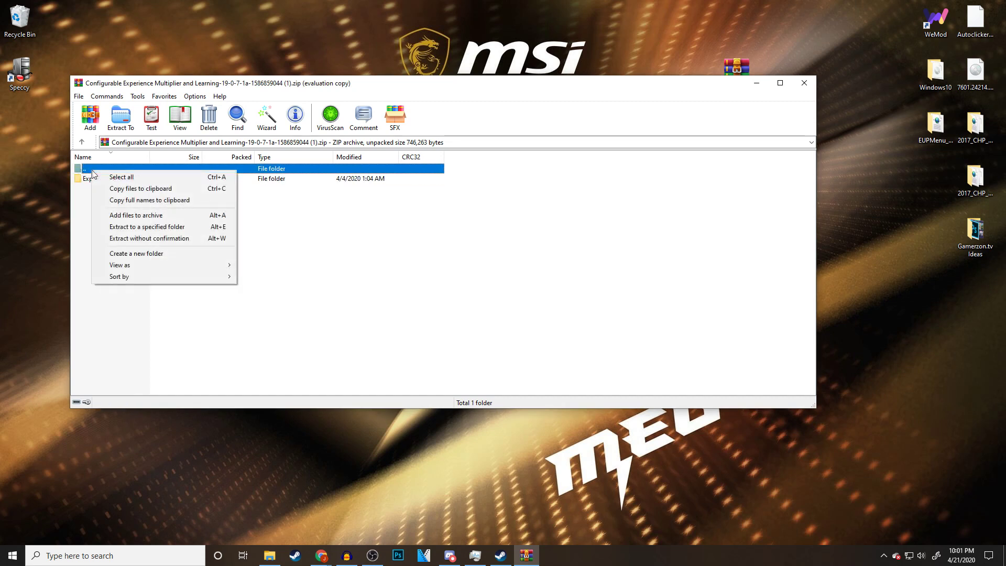
pyautogui.click(184, 228)
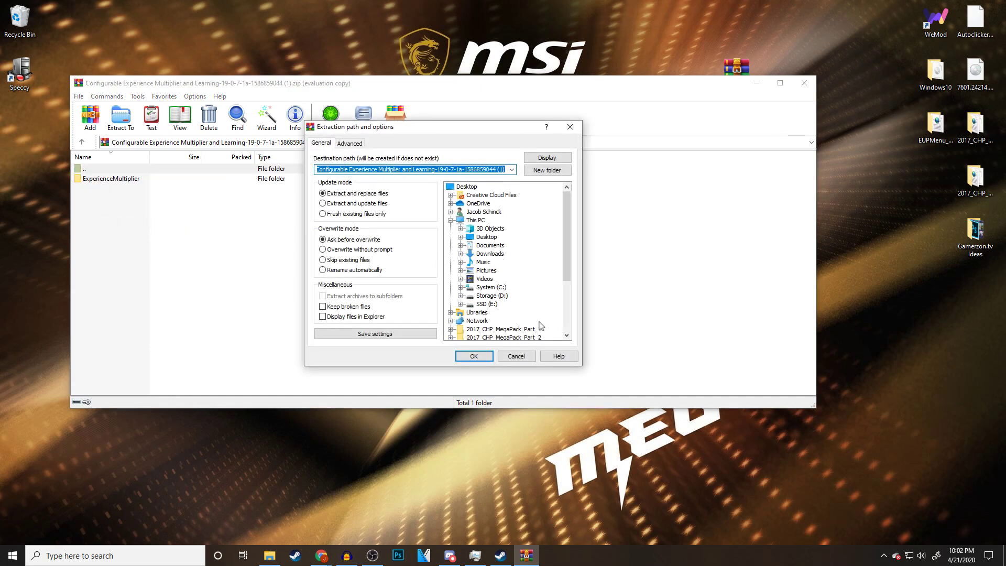
pyautogui.click(519, 357)
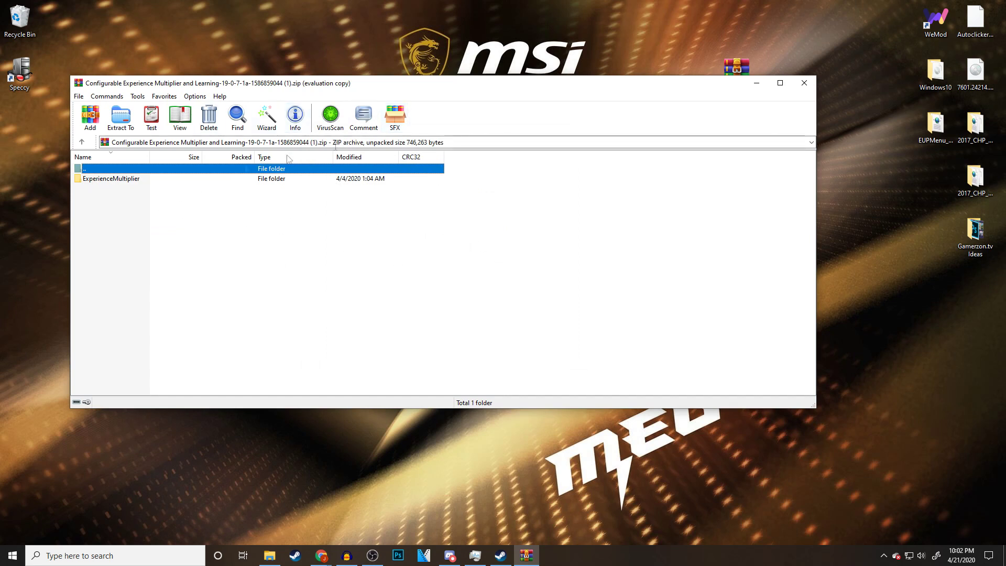
pyautogui.click(283, 467)
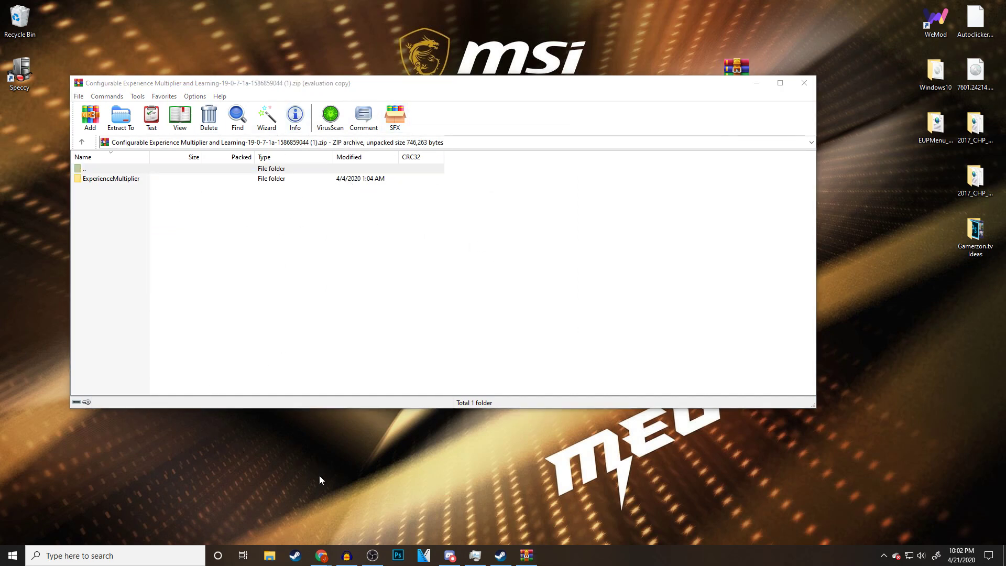
# Browse to C:\Program Files (x86)\Steam\steamapps\common in File Explorer
pyautogui.click(269, 556)
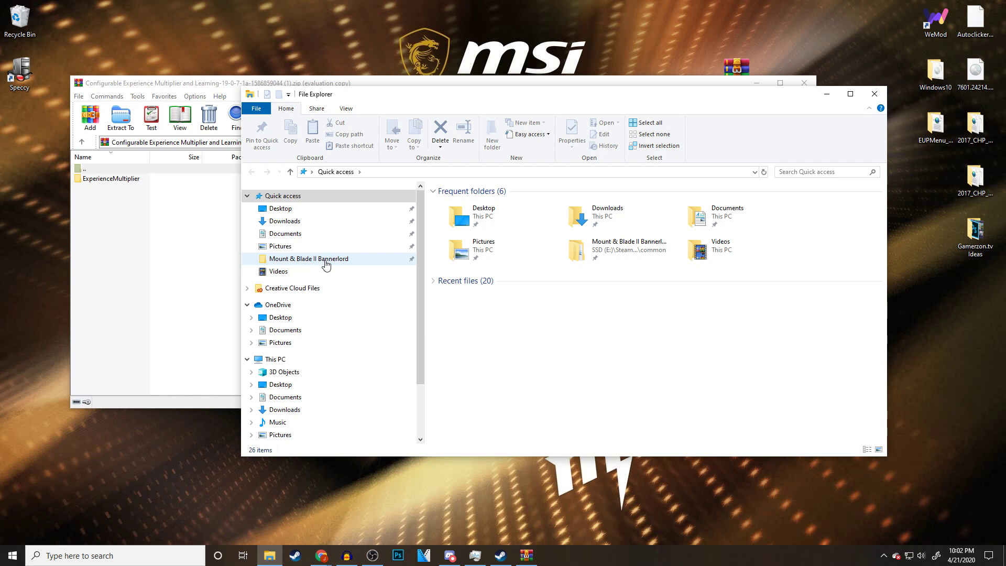
pyautogui.scroll(-2, 326, 264)
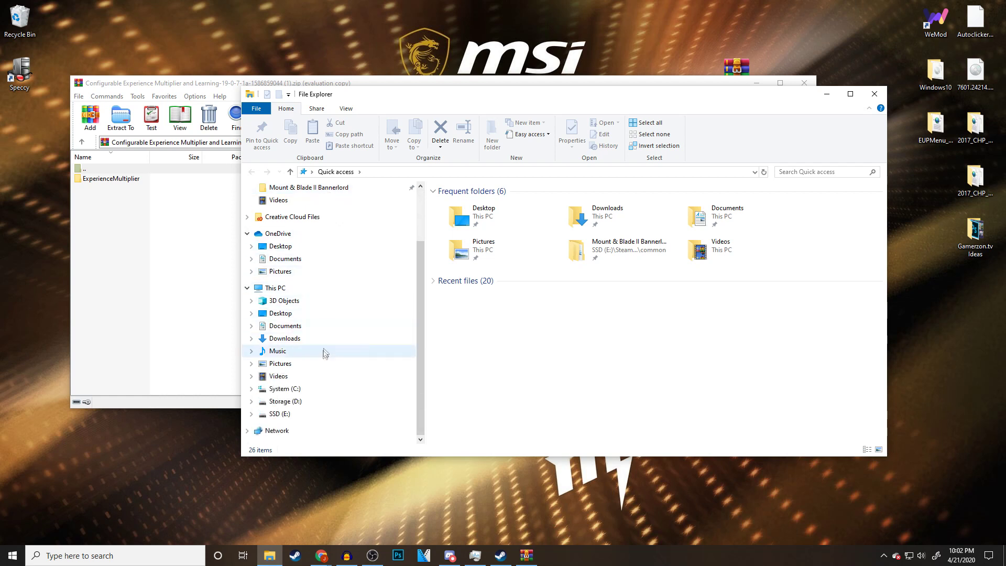
pyautogui.click(310, 388)
pyautogui.scroll(-1, 556, 330)
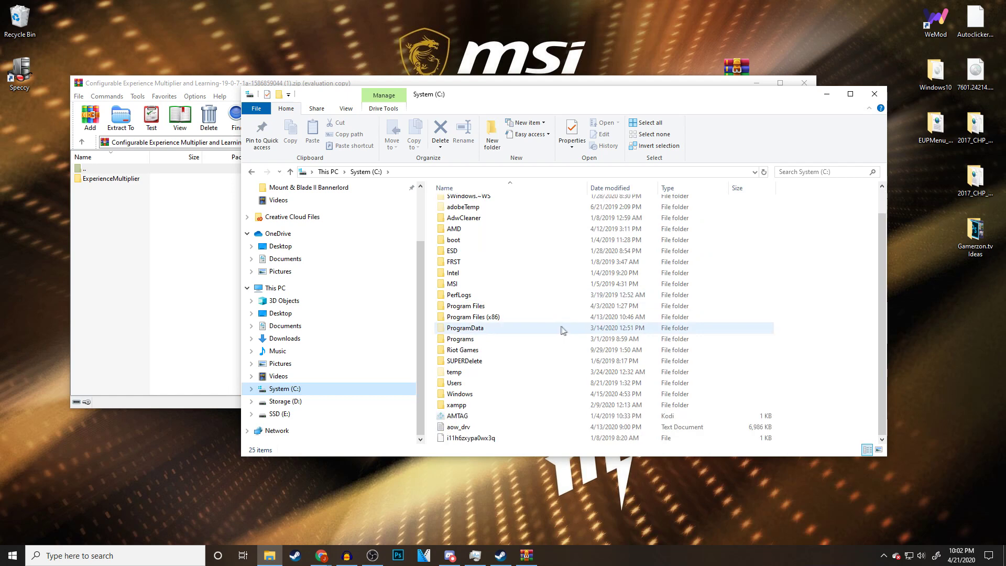
pyautogui.doubleClick(523, 317)
pyautogui.scroll(-6, 522, 319)
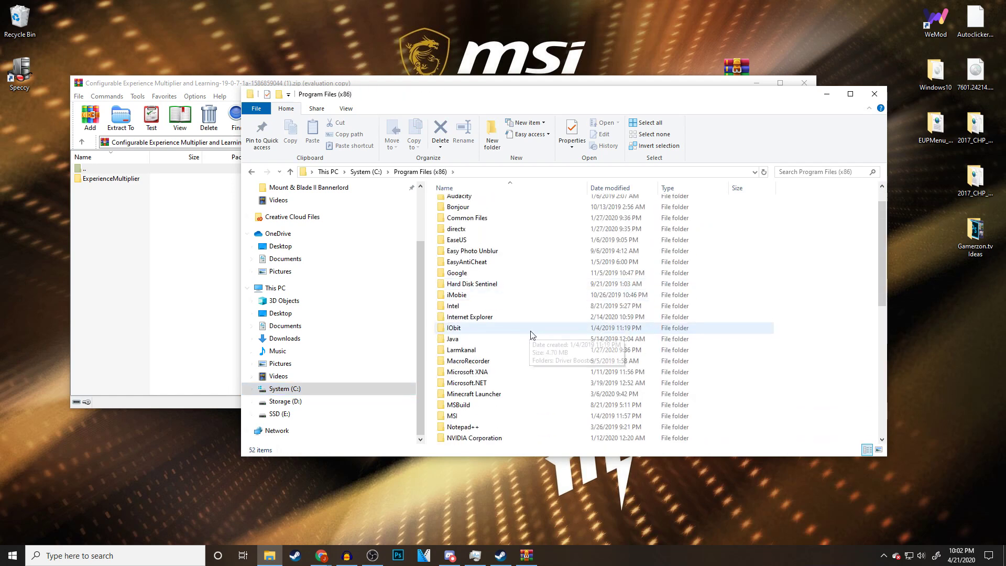
pyautogui.doubleClick(488, 385)
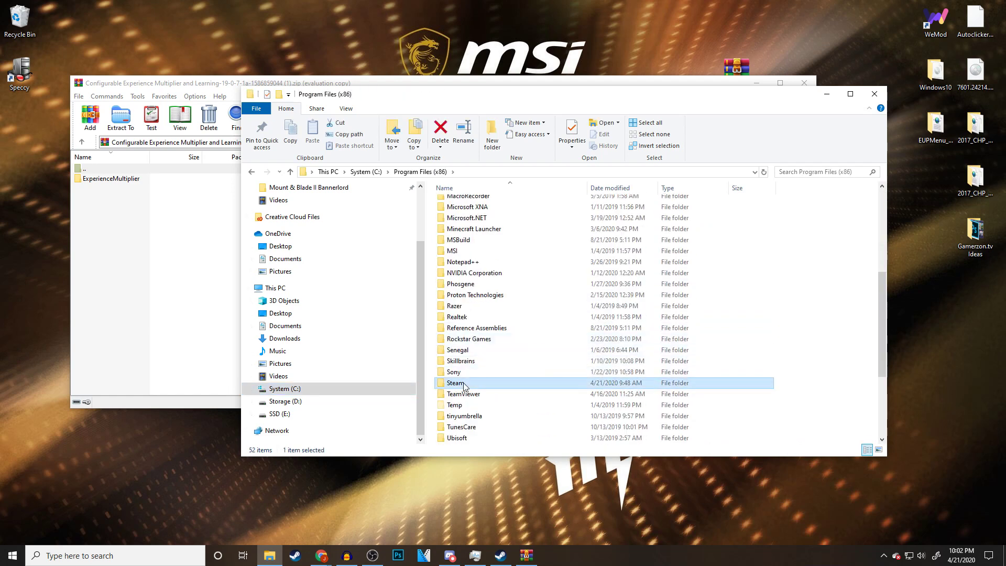
pyautogui.scroll(-1, 505, 346)
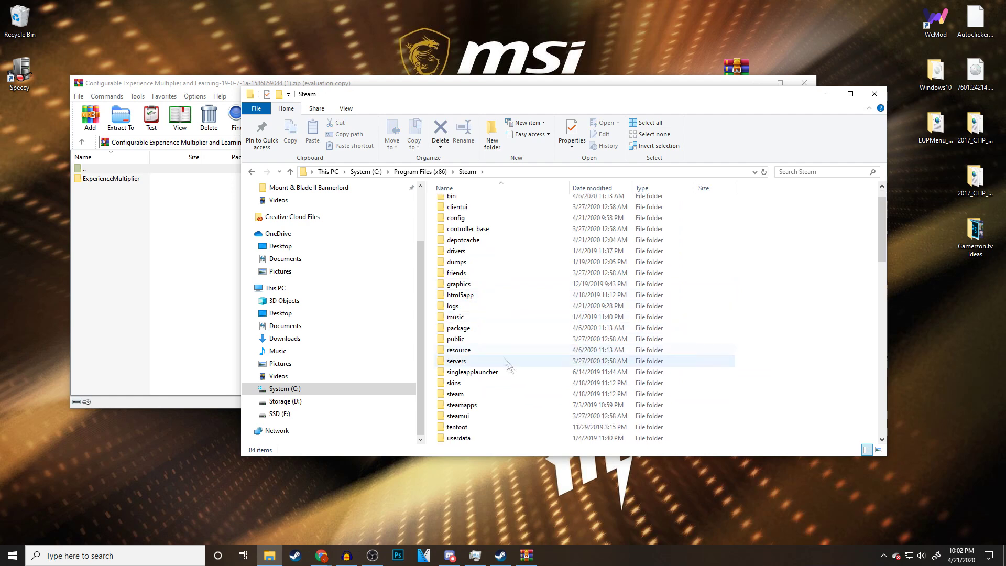
pyautogui.doubleClick(476, 404)
pyautogui.doubleClick(481, 204)
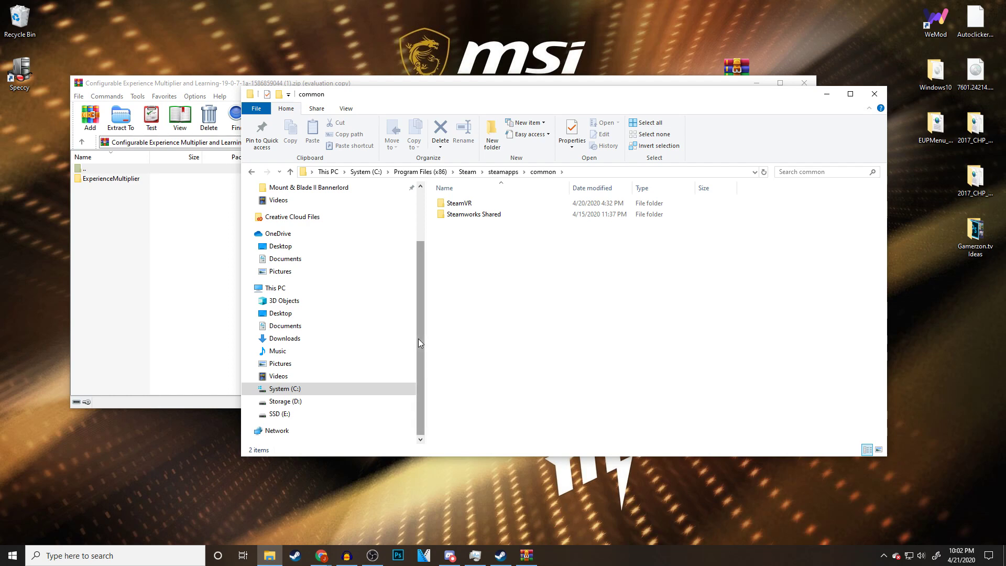
# Open E:\Steam\steamapps\common\Mount & Blade II Bannerlord\Modules instead
pyautogui.click(283, 415)
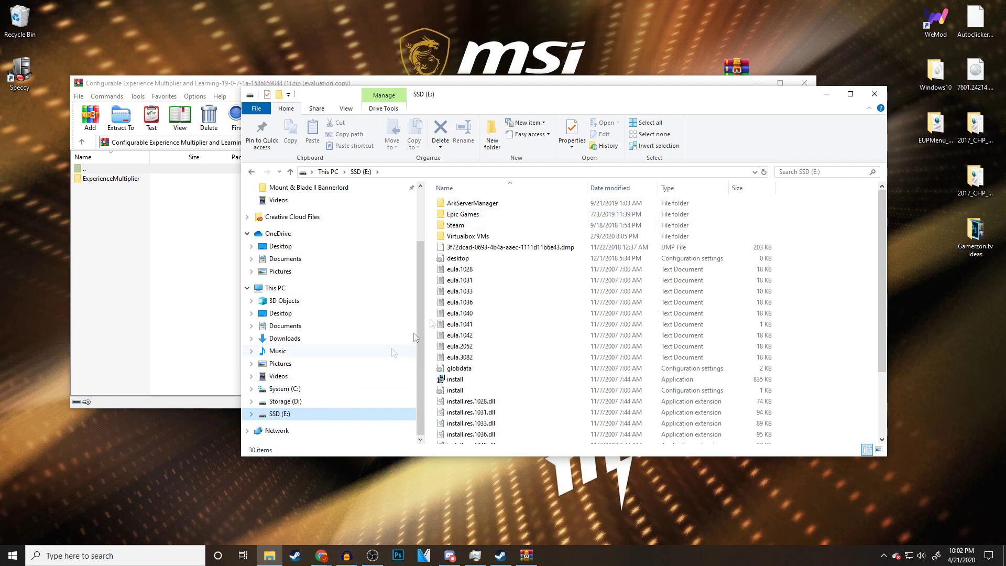
pyautogui.doubleClick(475, 226)
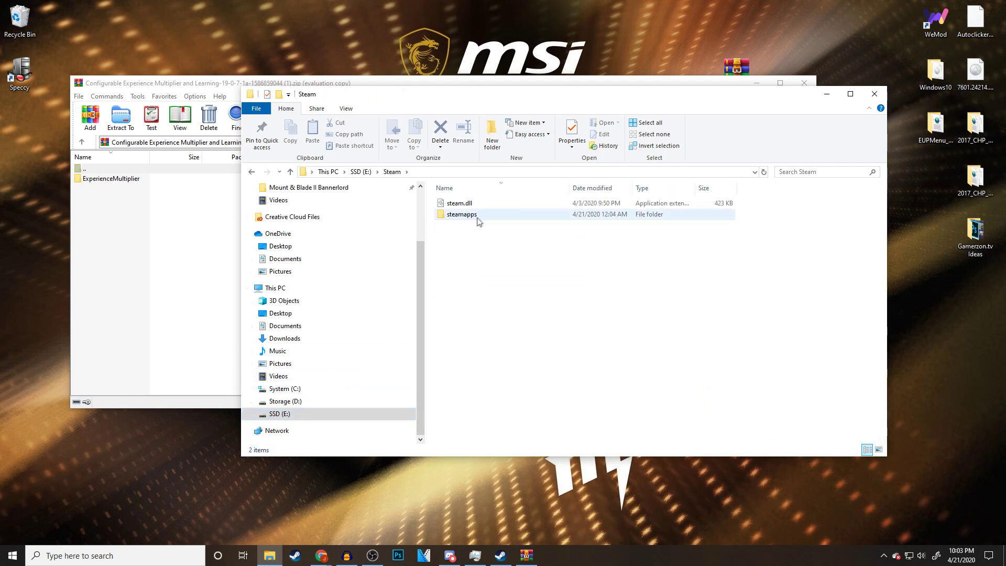
pyautogui.doubleClick(479, 216)
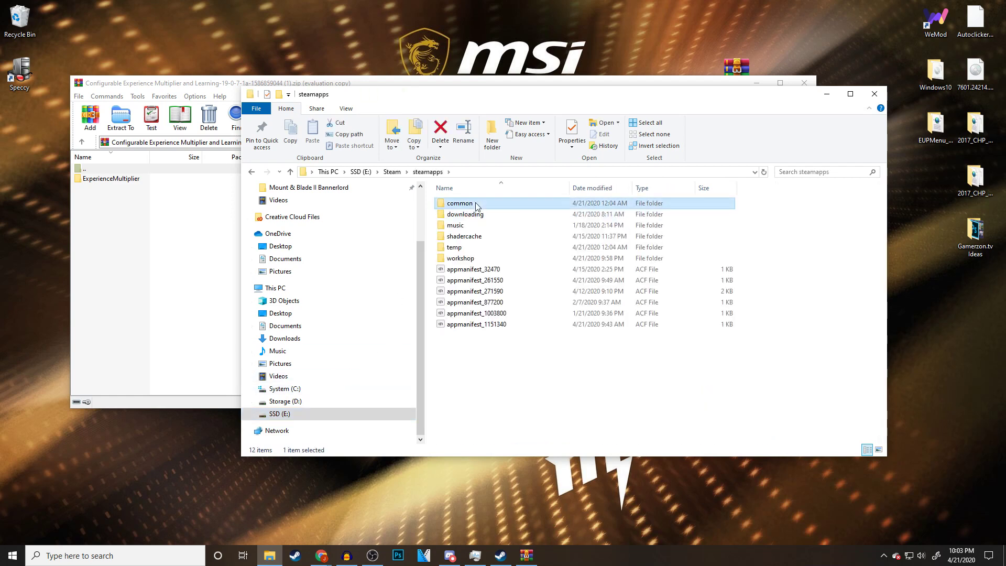
pyautogui.doubleClick(477, 204)
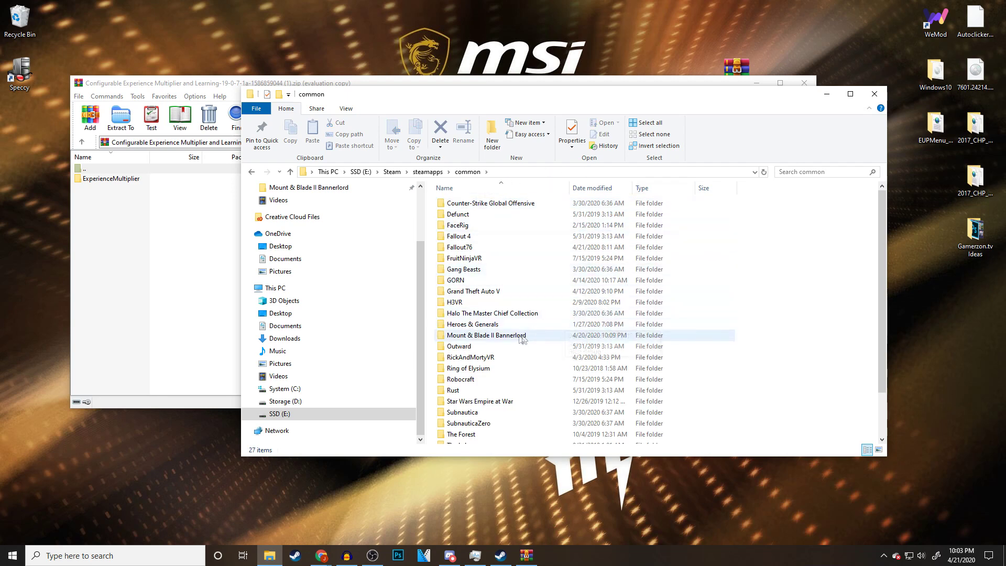
pyautogui.doubleClick(539, 338)
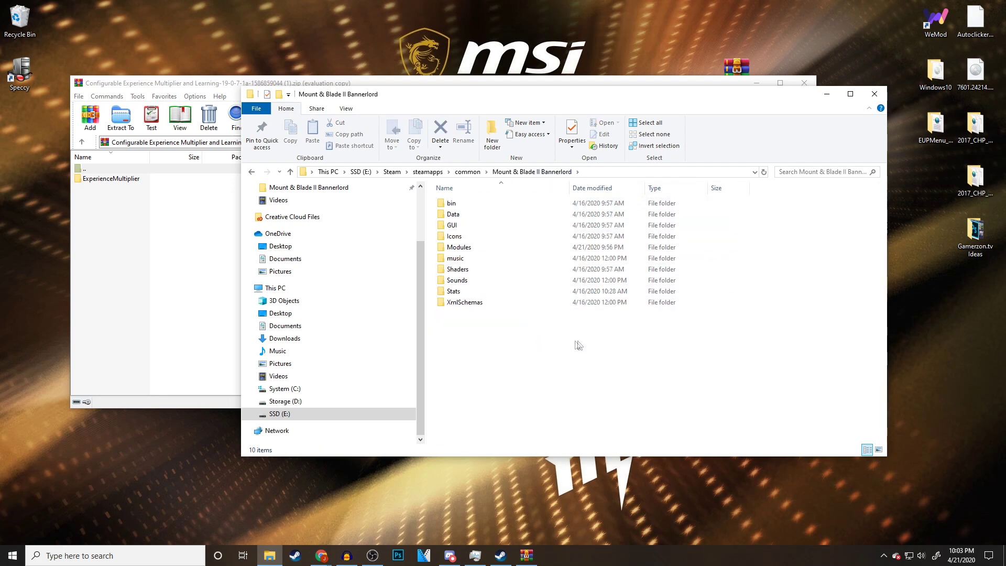
pyautogui.doubleClick(489, 250)
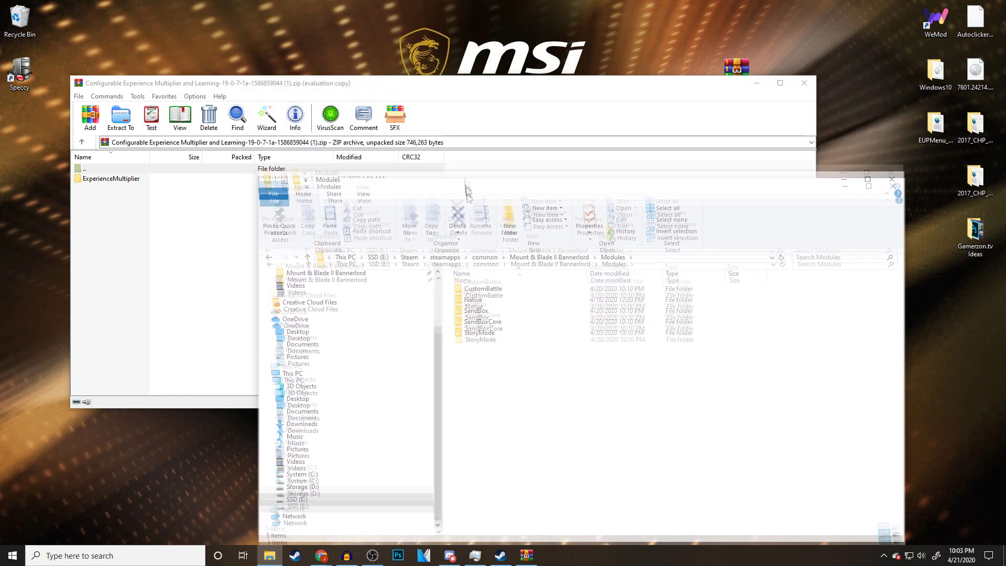
# Drag the ExperienceMultiplier folder from WinRAR into Modules, then close WinRAR
pyautogui.moveTo(296, 77); pyautogui.dragTo(270, 31)
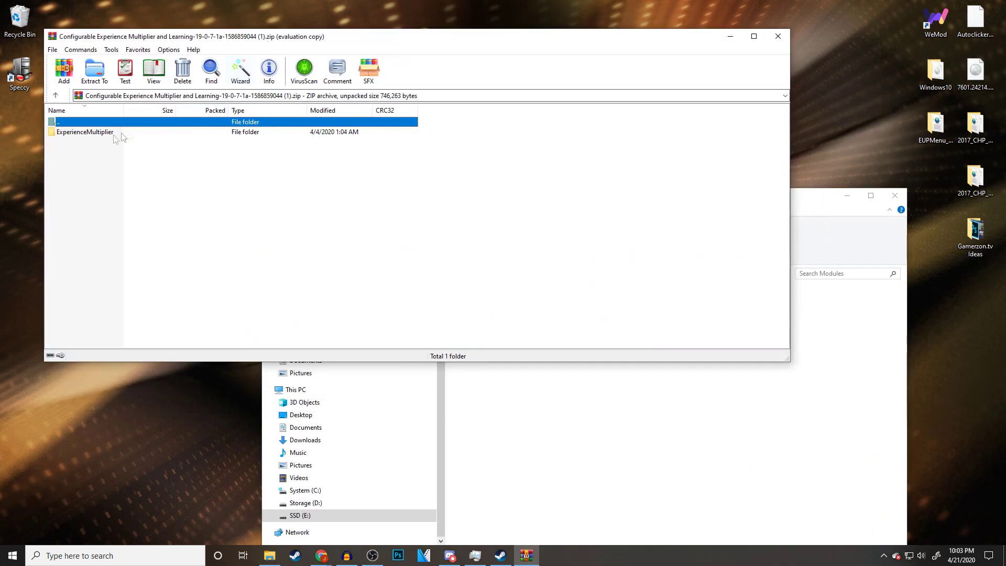
pyautogui.moveTo(77, 136); pyautogui.dragTo(548, 437)
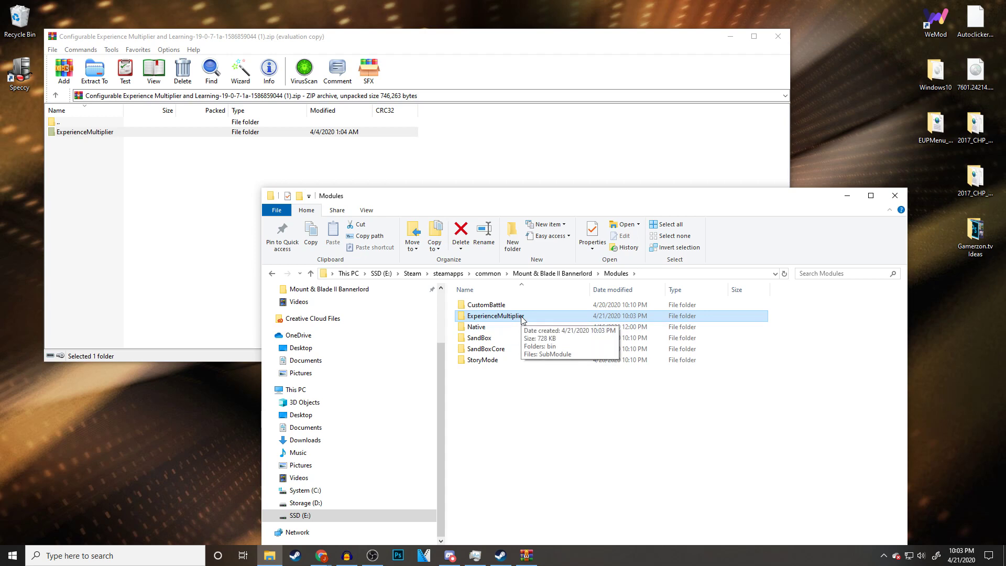
pyautogui.click(779, 36)
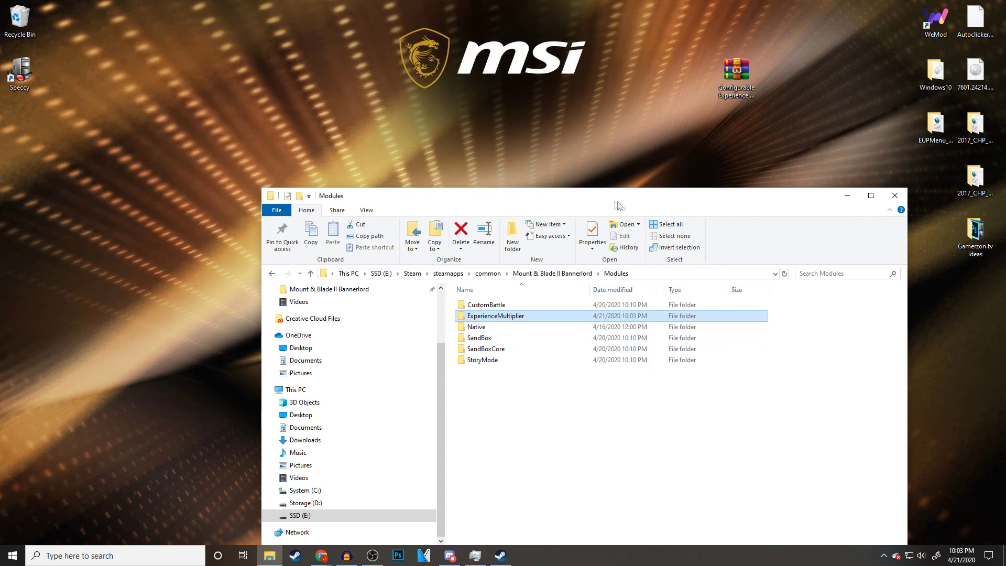
# Open ExperienceMultiplier\bin\Win64_Shipping_Client to reach the DLLs and XML config
pyautogui.moveTo(618, 205); pyautogui.dragTo(468, 88)
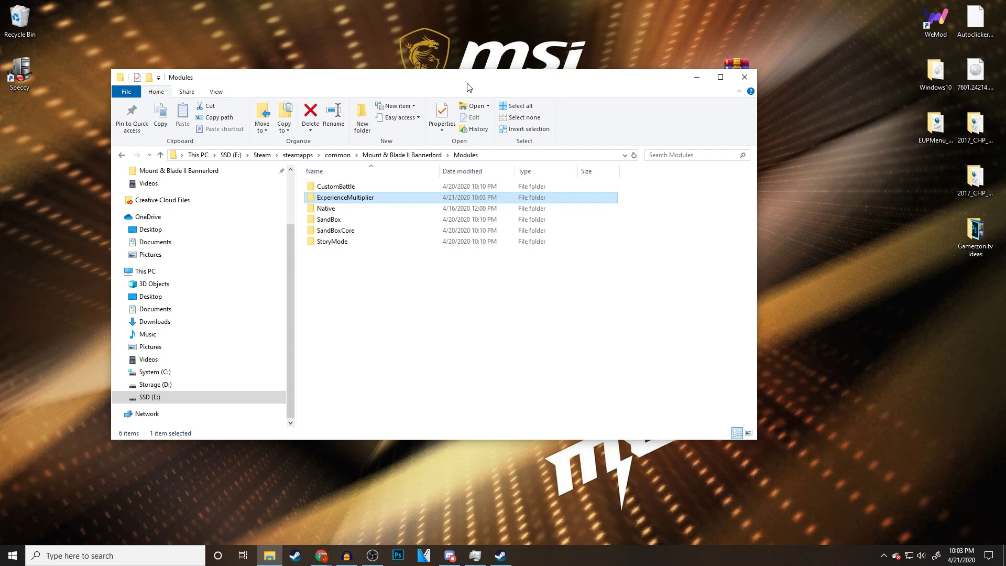
pyautogui.click(338, 264)
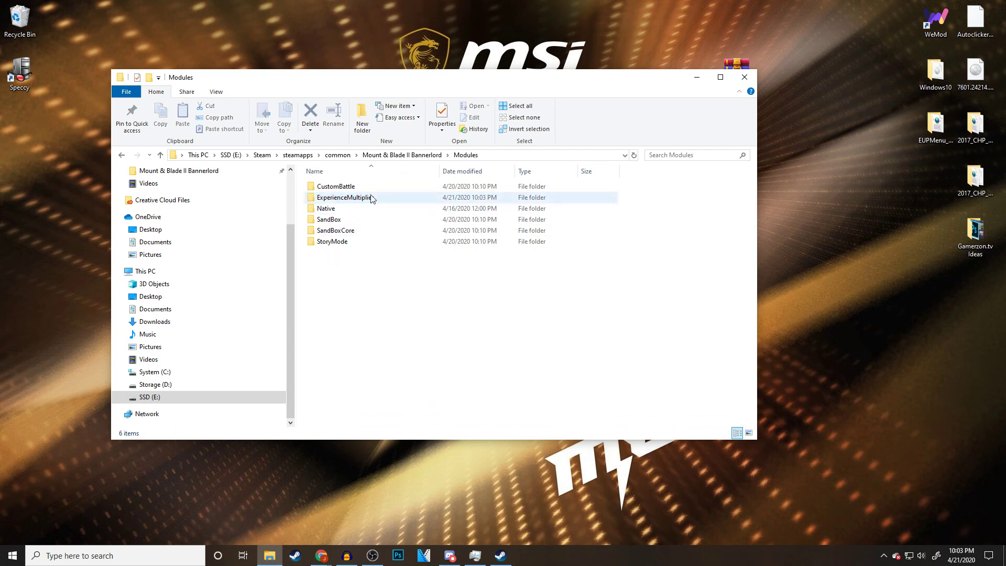
pyautogui.doubleClick(388, 203)
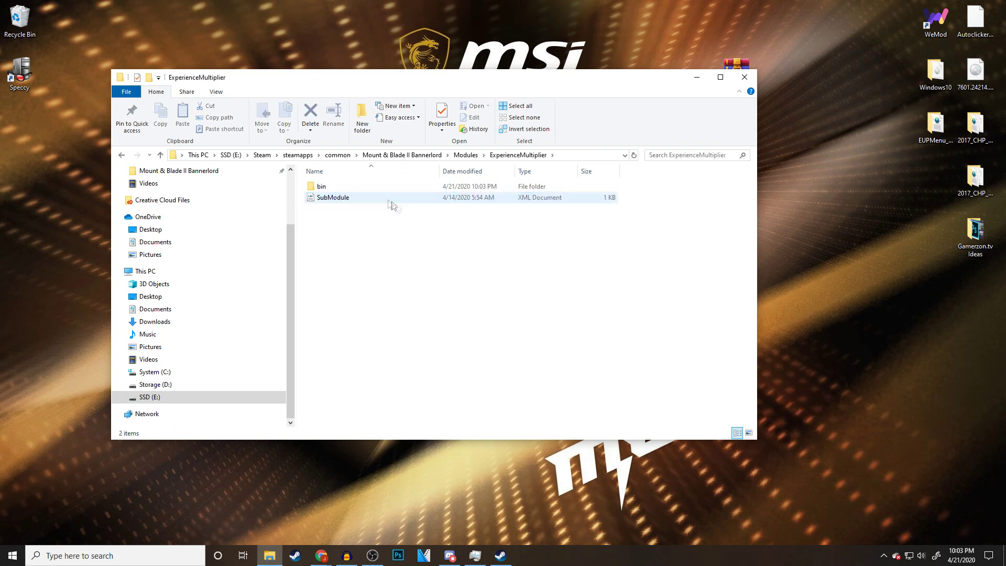
pyautogui.doubleClick(338, 189)
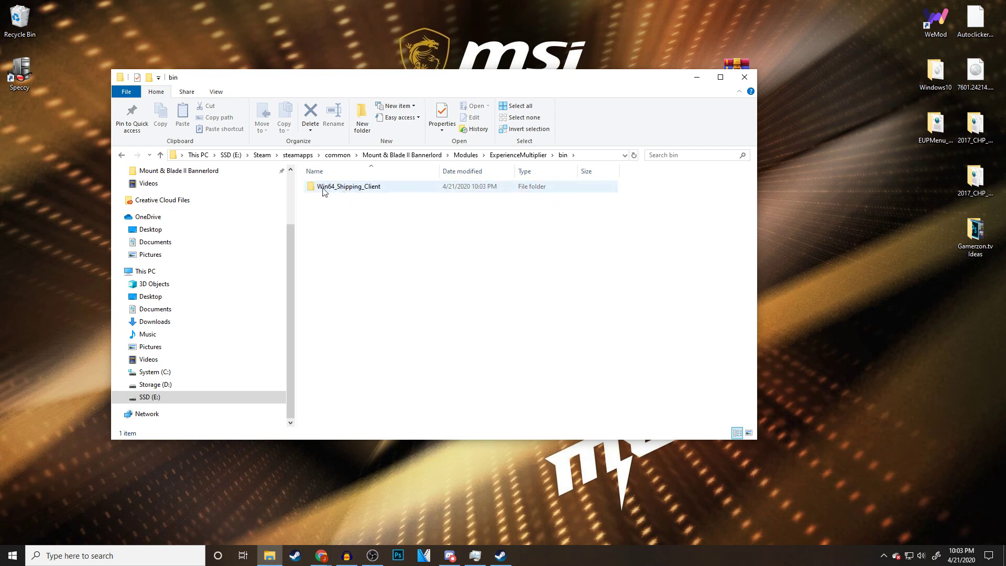
pyautogui.doubleClick(389, 193)
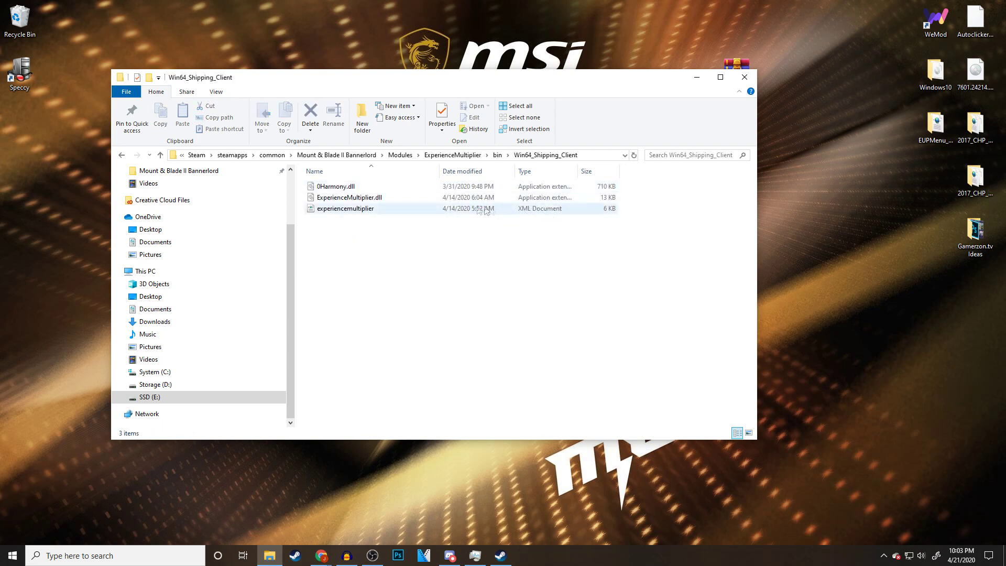
# Open experiencemultiplier.xml in Notepad++, choosing it from the full app list
pyautogui.rightClick(384, 213)
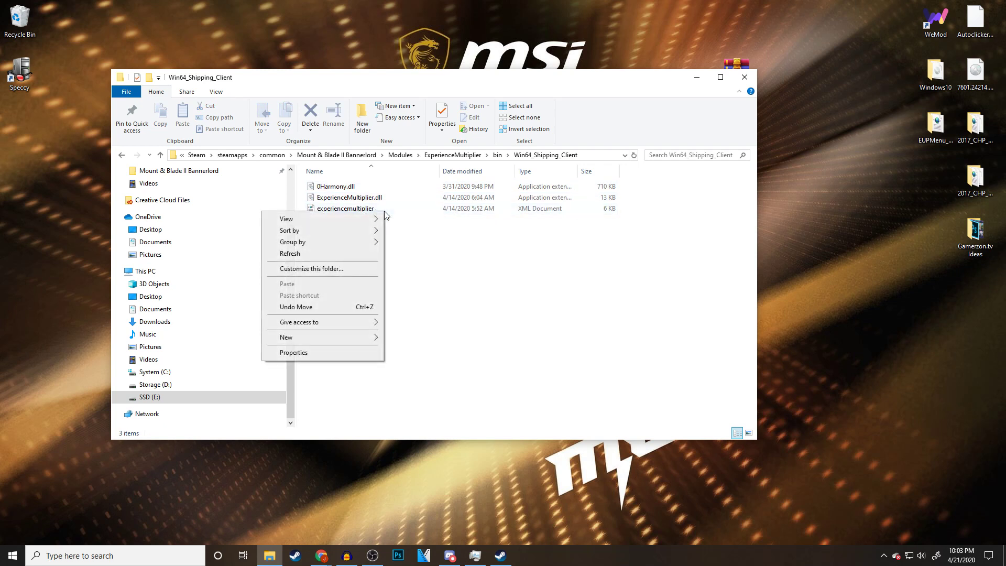
pyautogui.rightClick(379, 210)
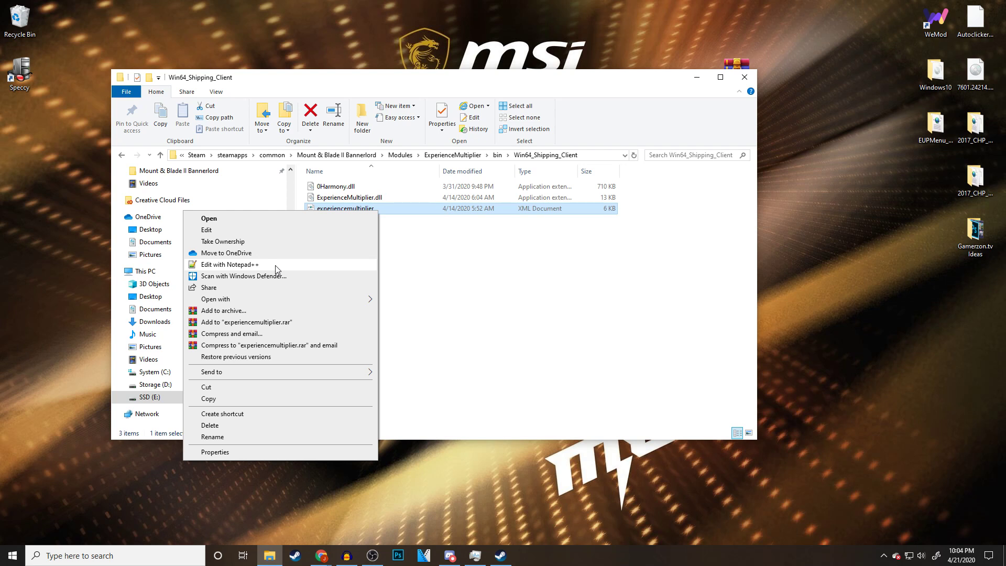
pyautogui.moveTo(253, 300)
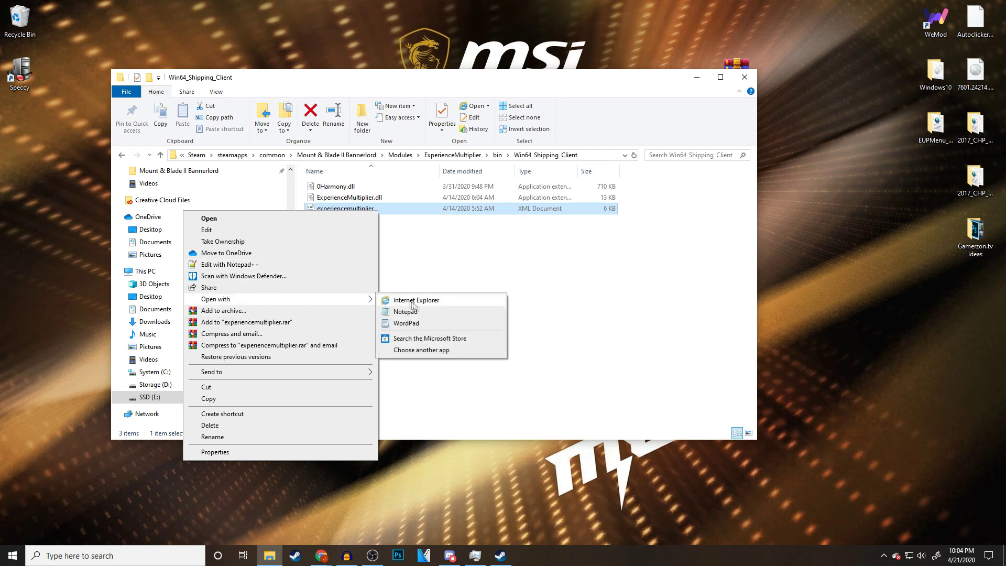
pyautogui.click(433, 352)
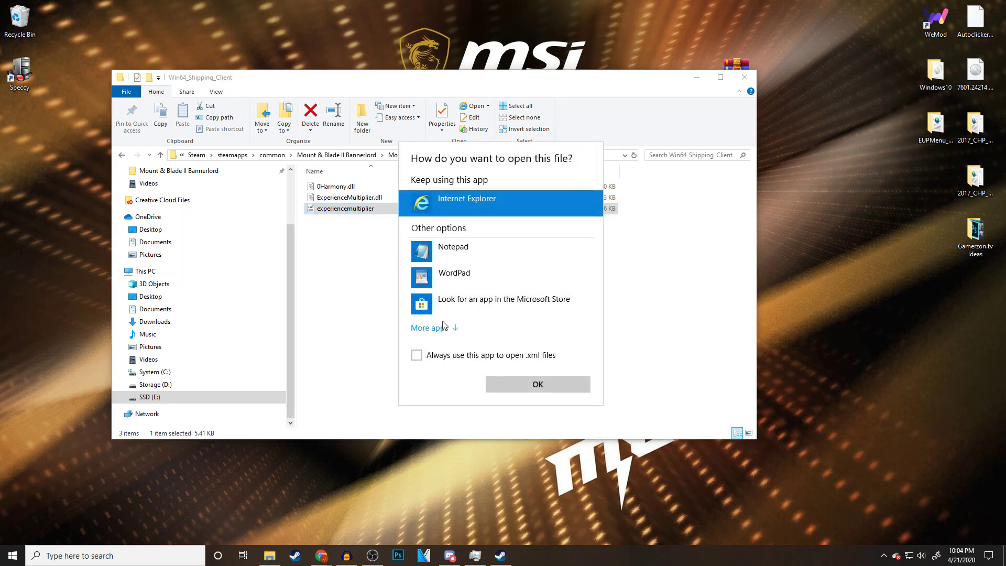
pyautogui.click(438, 330)
pyautogui.scroll(-3, 504, 273)
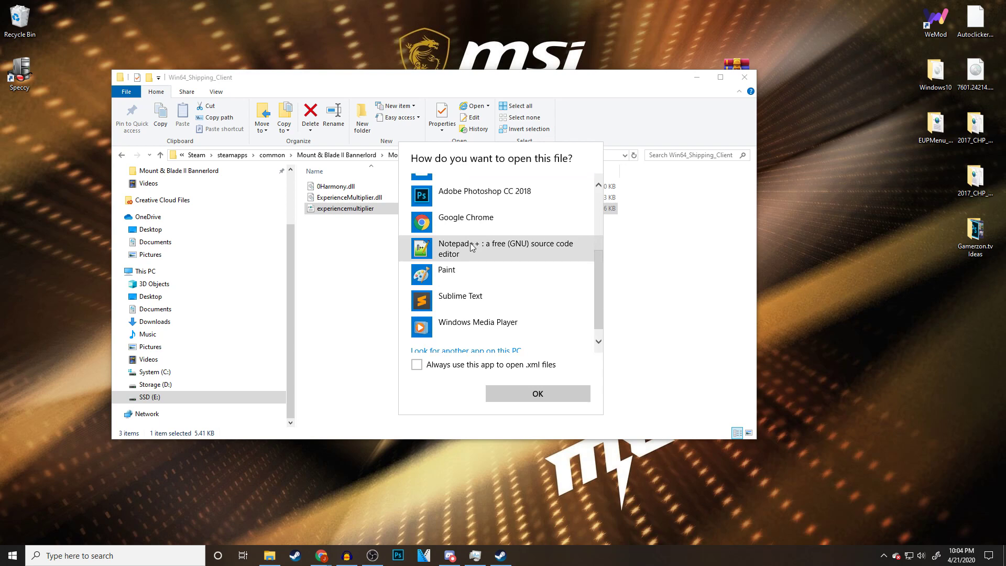
pyautogui.click(472, 247)
pyautogui.click(523, 393)
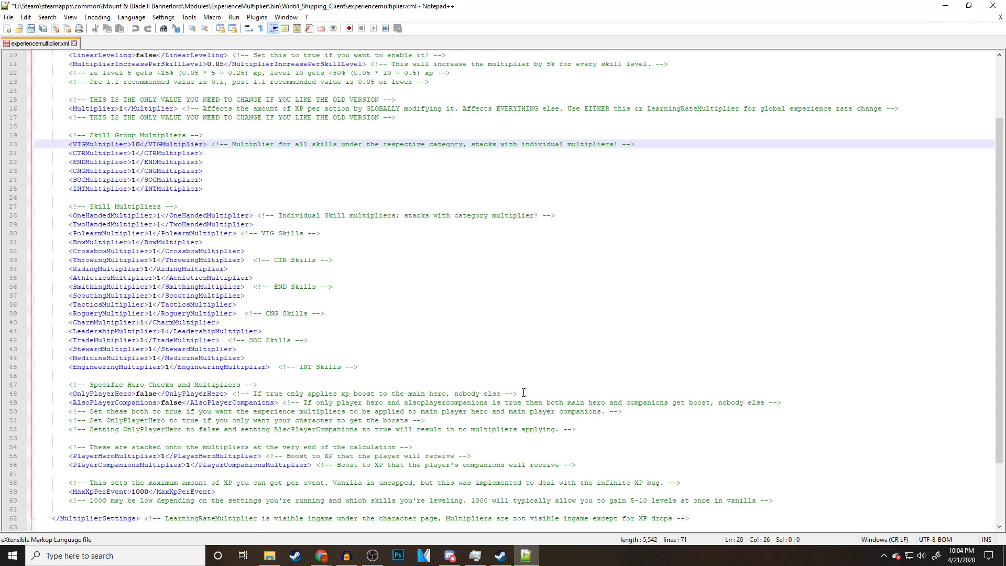
# Change the VIGMultiplier value from 10 back to 1 in Notepad++
pyautogui.press('BackSpace')
pyautogui.scroll(3, 367, 263)
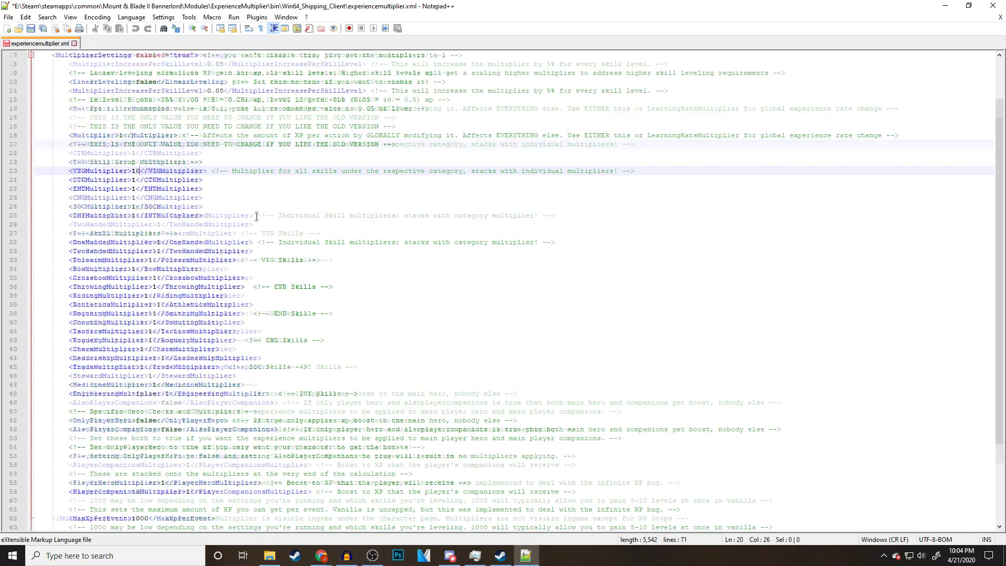
pyautogui.hotkey('alt', 'Tab')
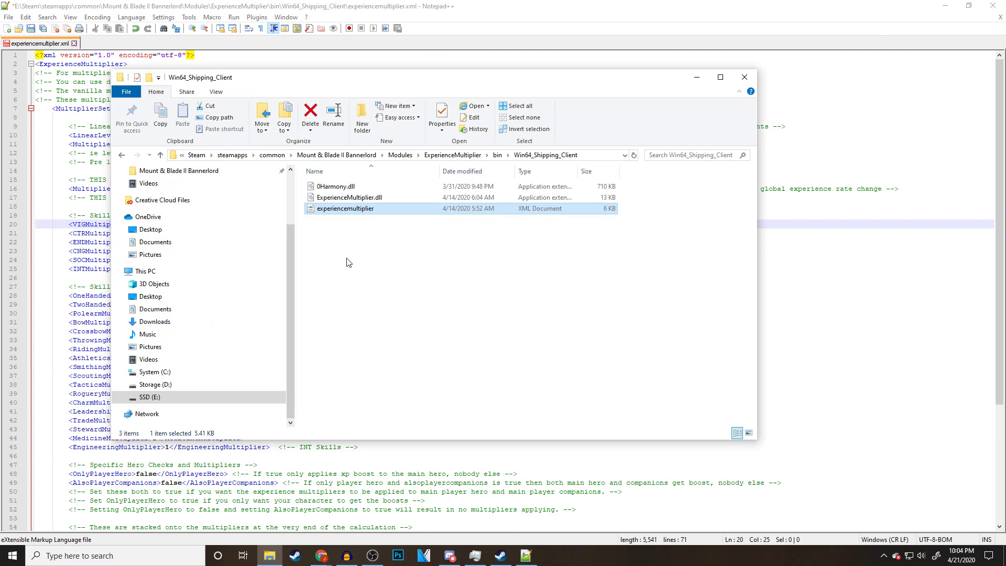
# Open the config in Windows Notepad to compare, then close it and minimize Explorer
pyautogui.rightClick(382, 209)
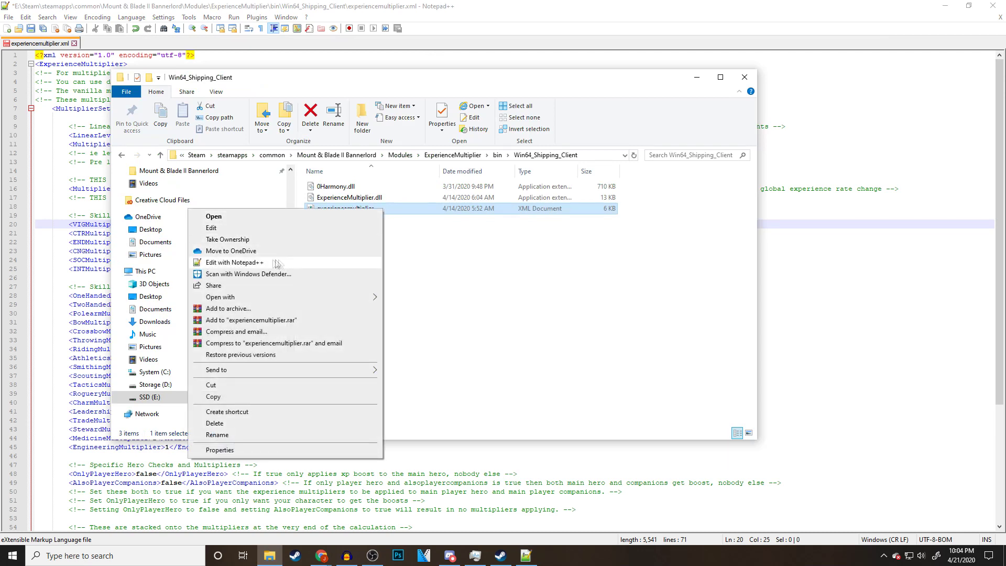
pyautogui.moveTo(308, 302)
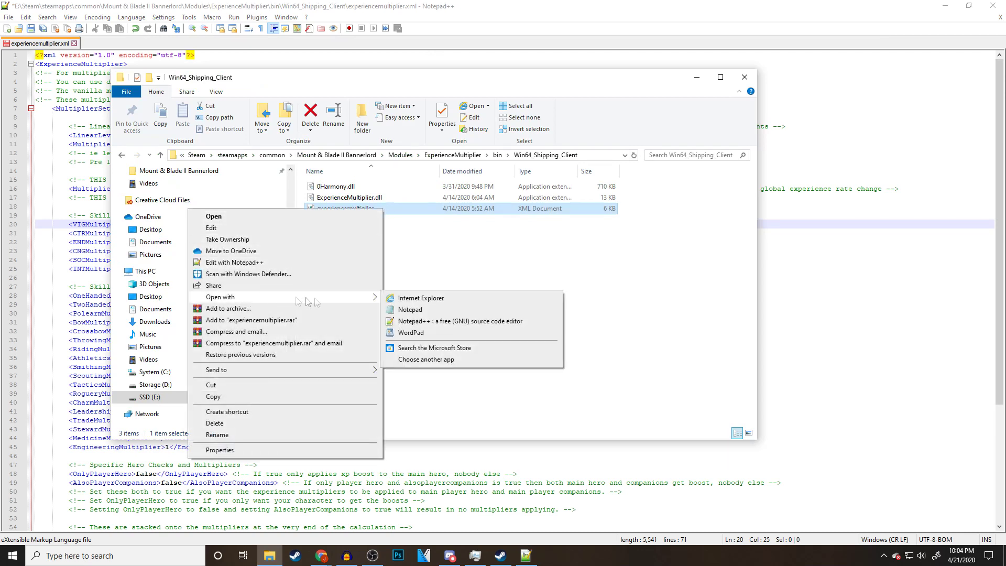
pyautogui.click(410, 310)
pyautogui.scroll(-1, 325, 223)
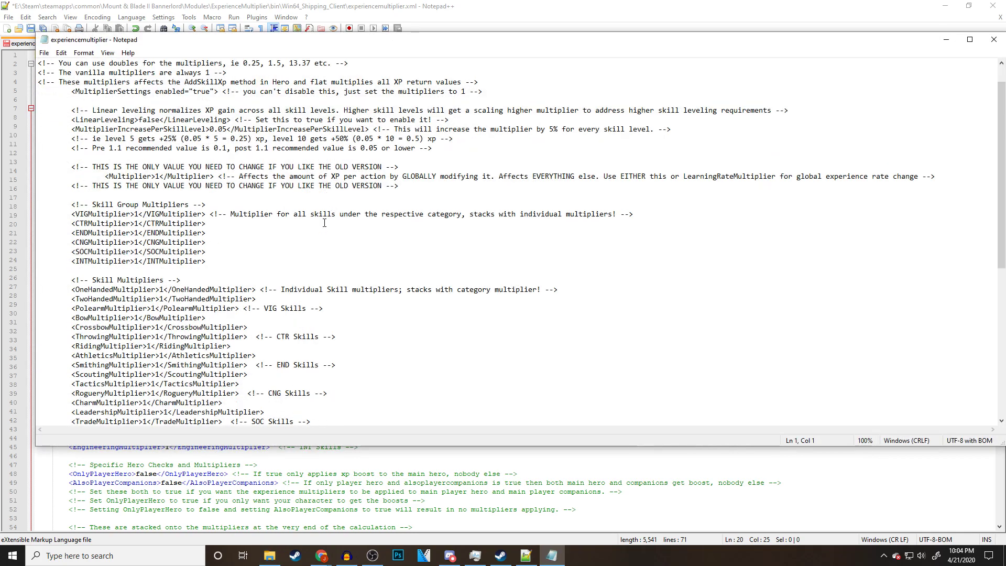
pyautogui.click(971, 39)
pyautogui.scroll(1, 302, 275)
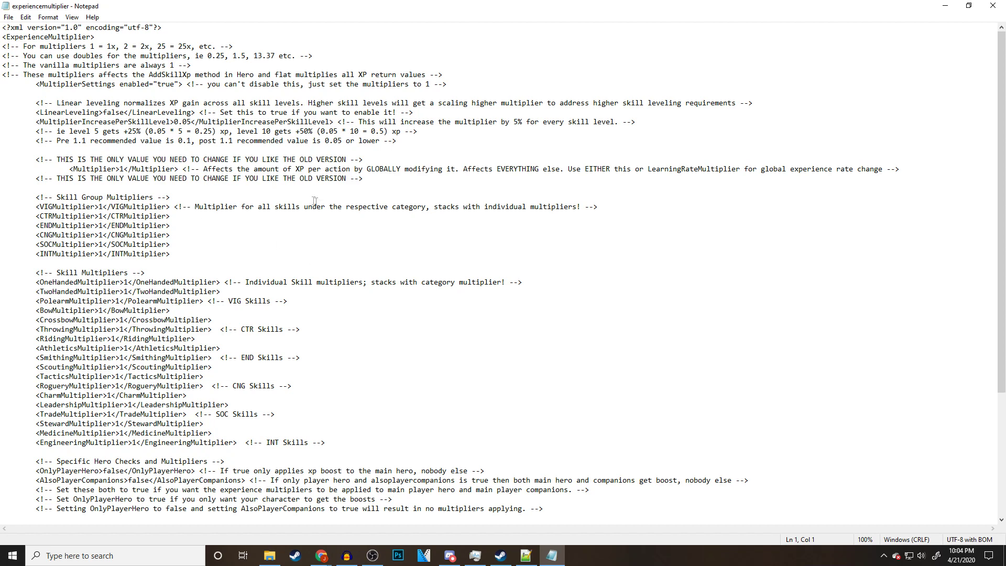
pyautogui.click(993, 5)
pyautogui.click(697, 77)
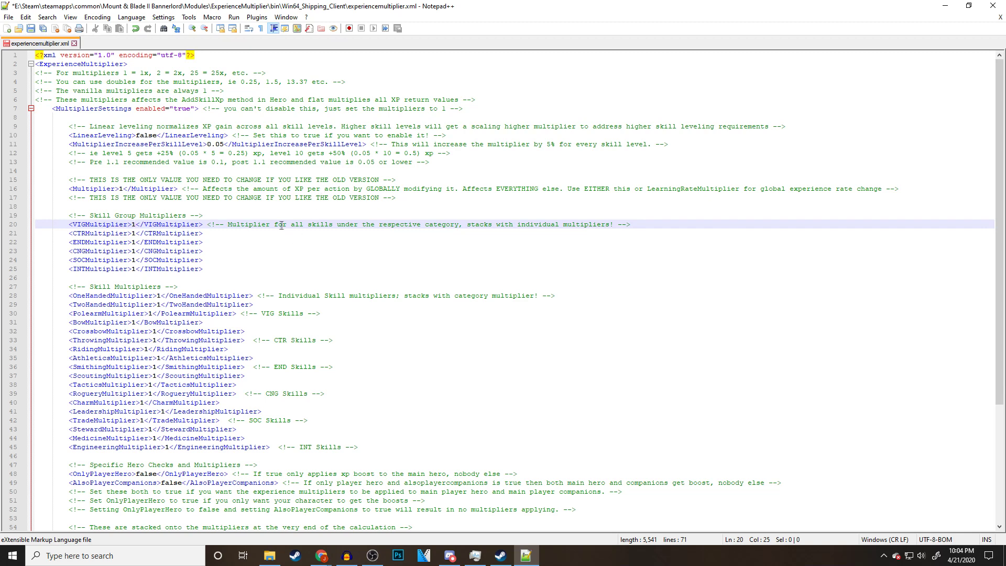
pyautogui.click(263, 250)
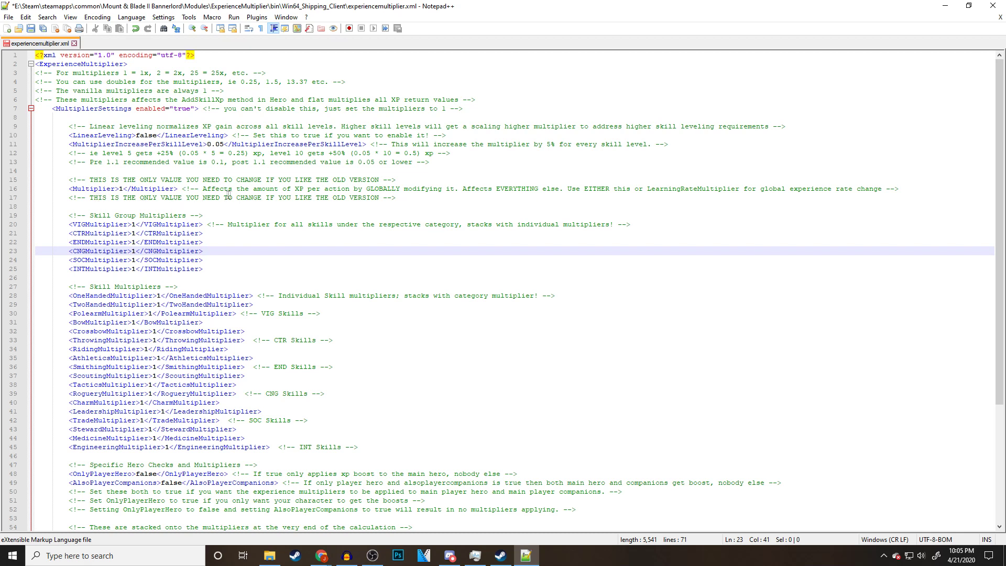
pyautogui.click(123, 189)
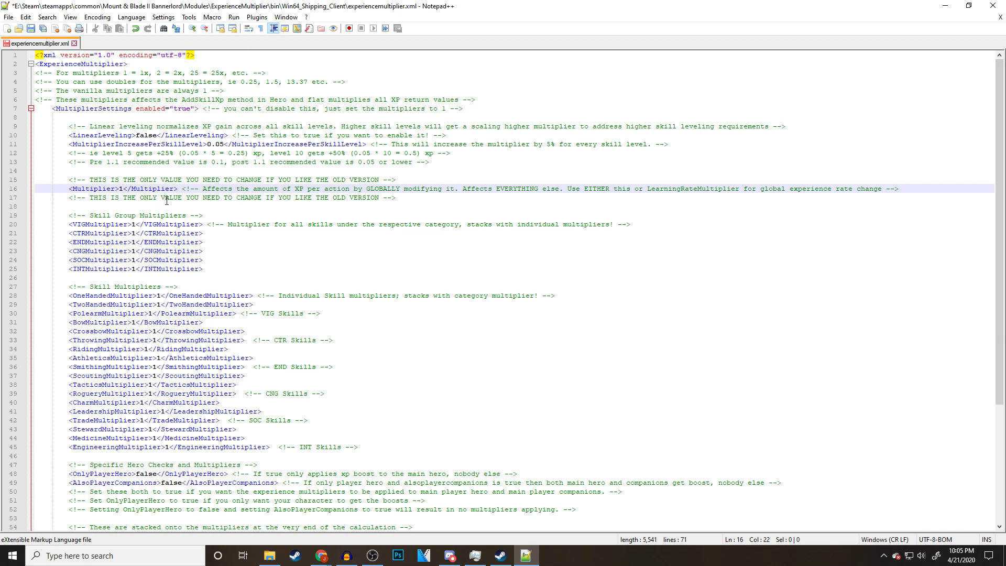
pyautogui.write('0')
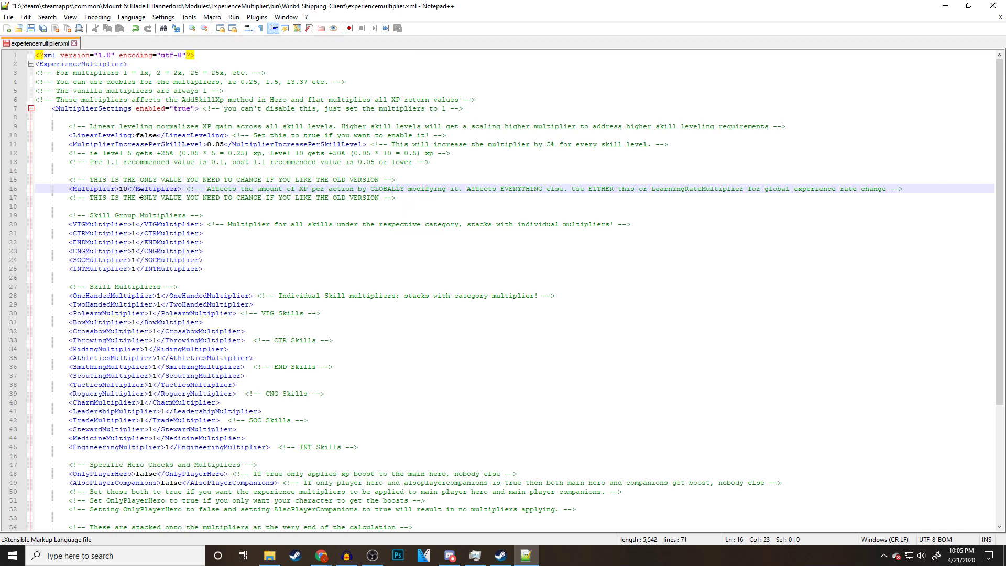
pyautogui.press('BackSpace')
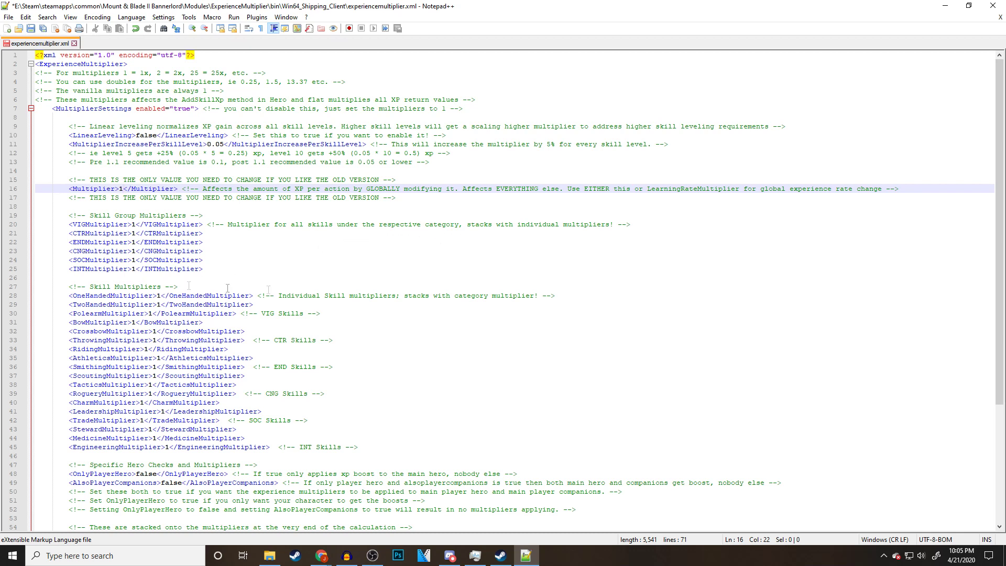
pyautogui.click(161, 296)
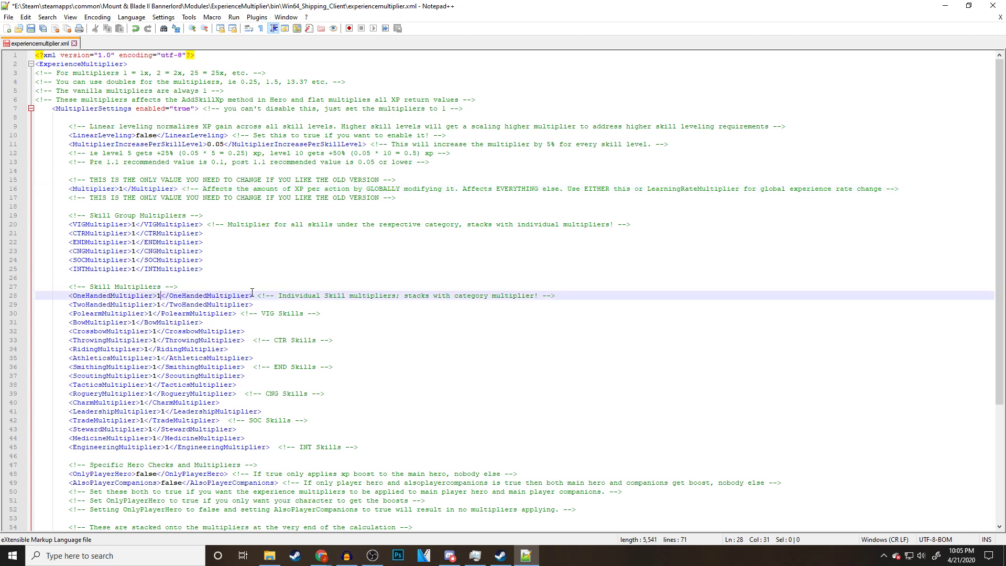
pyautogui.write('0')
pyautogui.click(137, 225)
pyautogui.write('0')
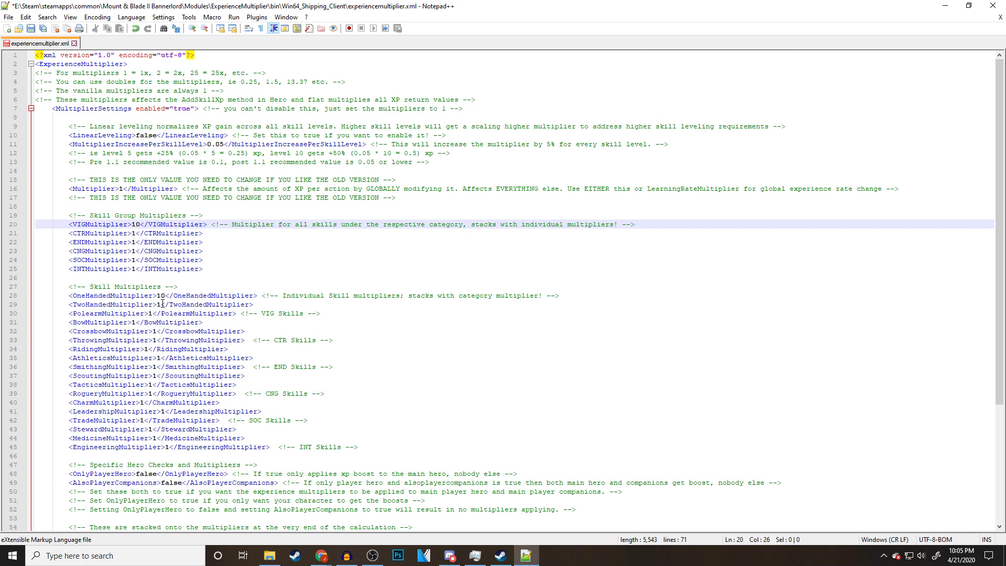
pyautogui.hotkey('ctrl', 'z')
pyautogui.hotkey('ctrl', 'z')
pyautogui.scroll(-6, 312, 292)
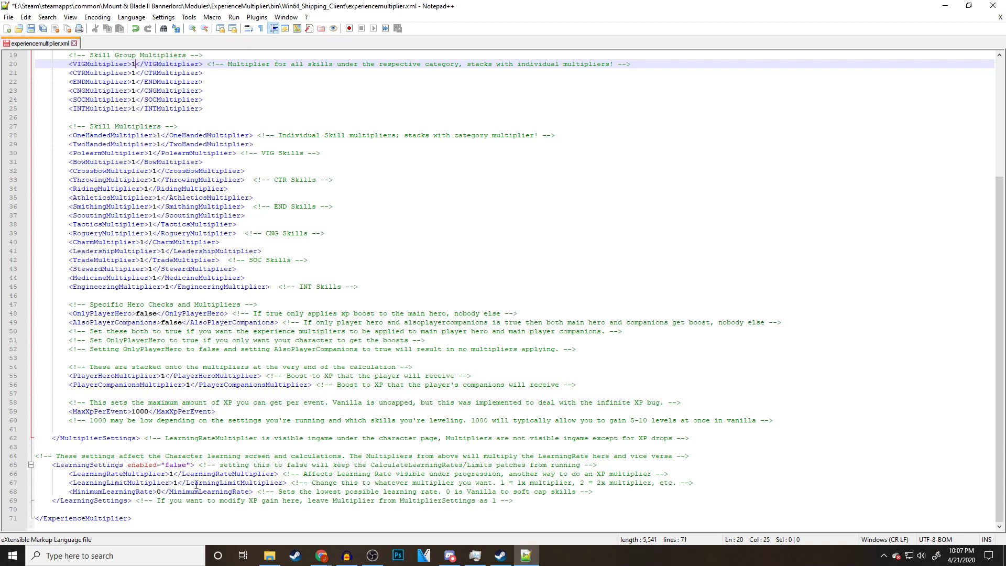
# Change the global Multiplier on line 16 from 1 to 50, save, and close Notepad++
pyautogui.scroll(6, 197, 414)
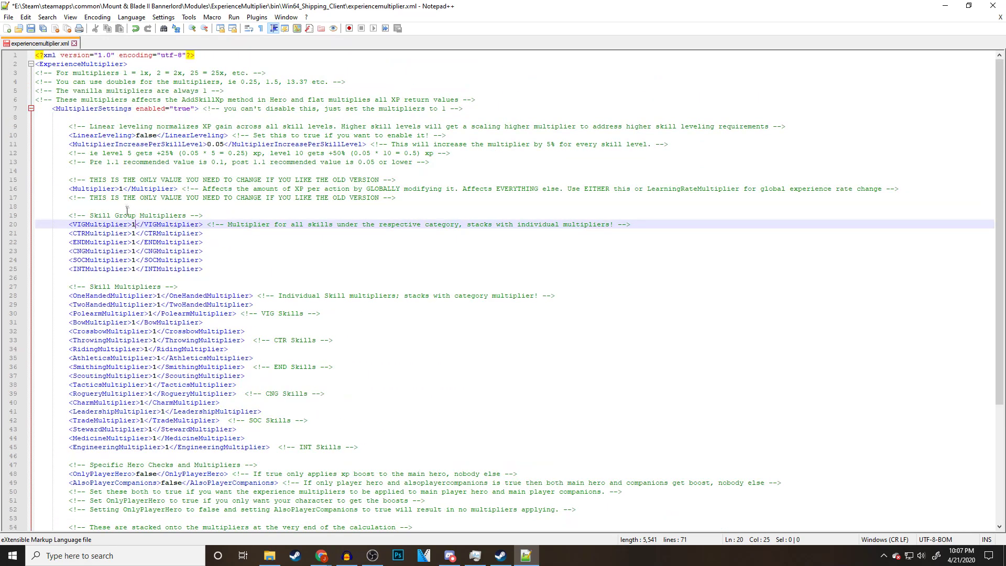
pyautogui.click(125, 187)
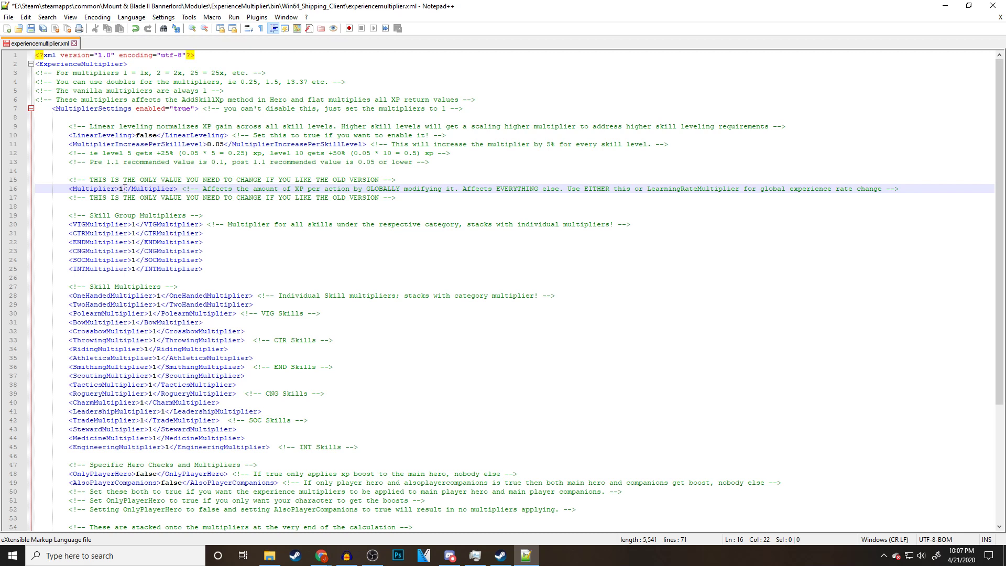
pyautogui.press('BackSpace')
pyautogui.write('50')
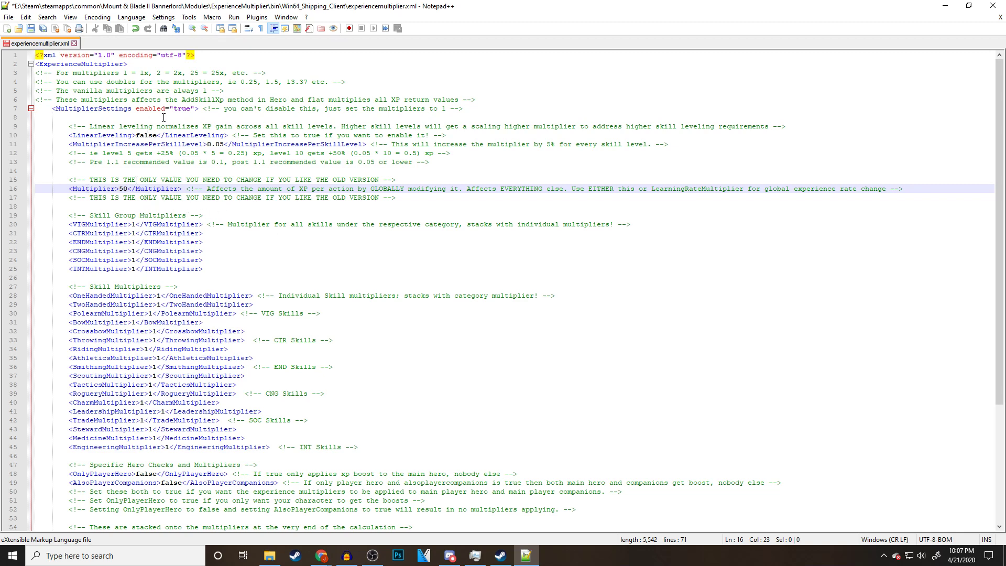
pyautogui.click(91, 173)
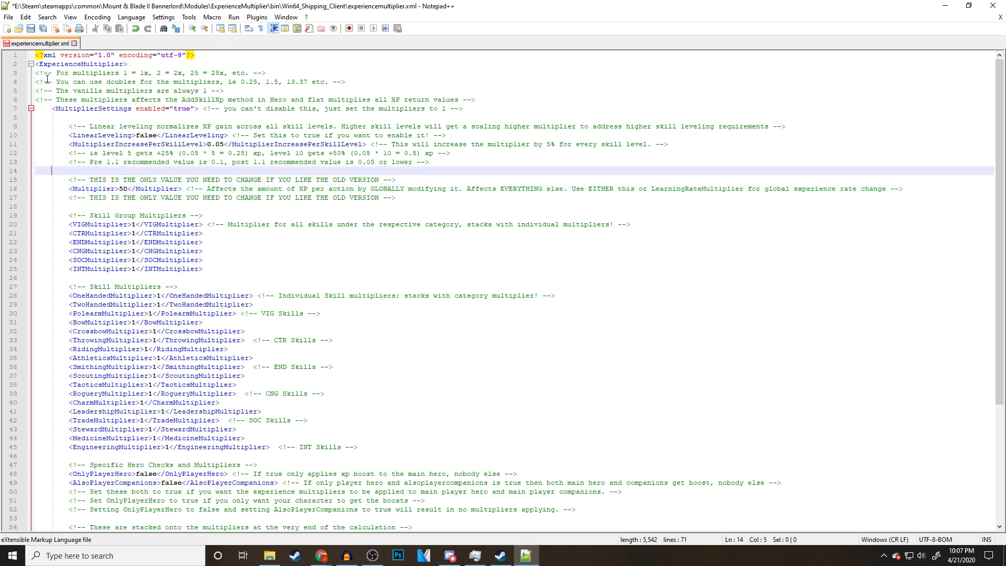
pyautogui.click(8, 17)
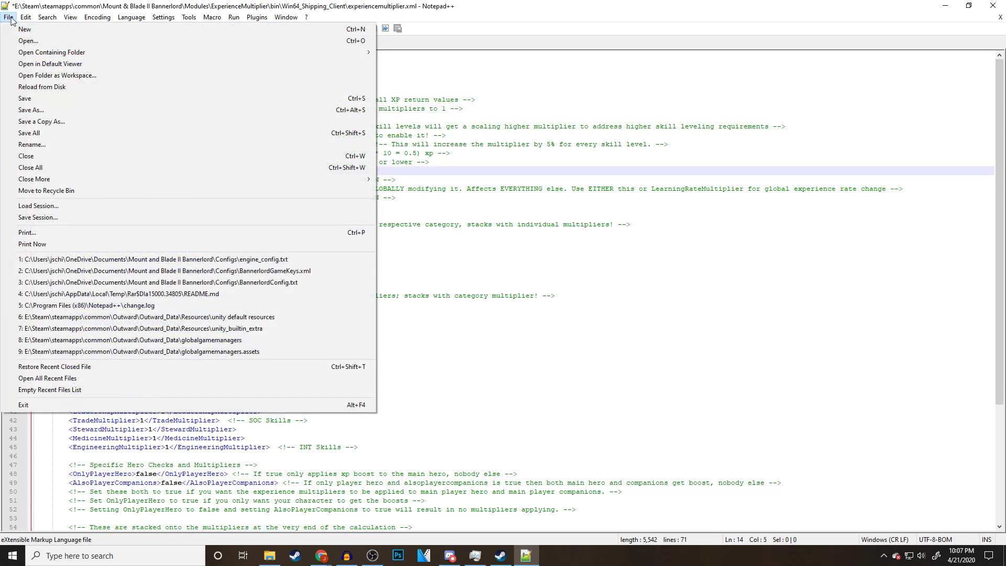
pyautogui.click(33, 102)
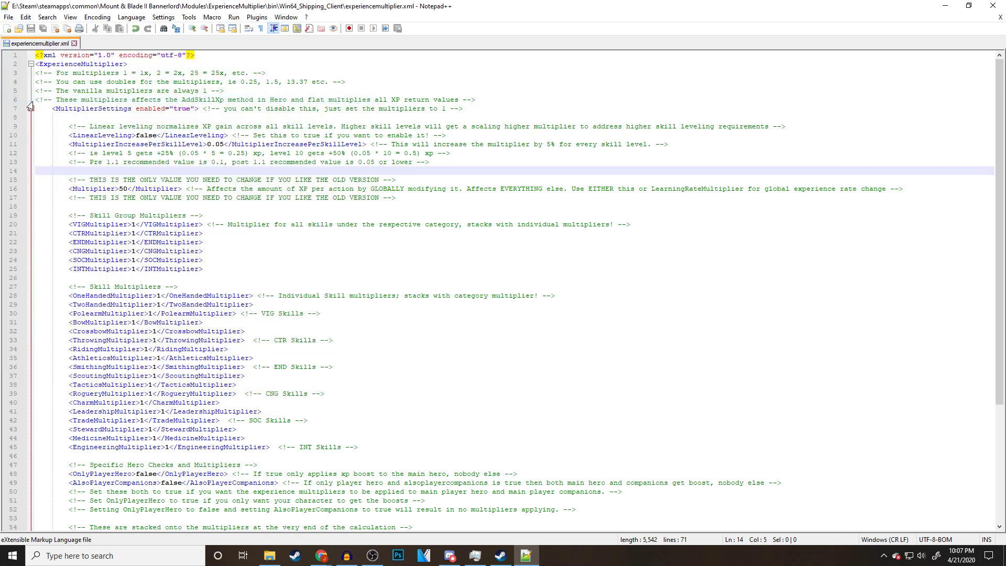
pyautogui.click(993, 6)
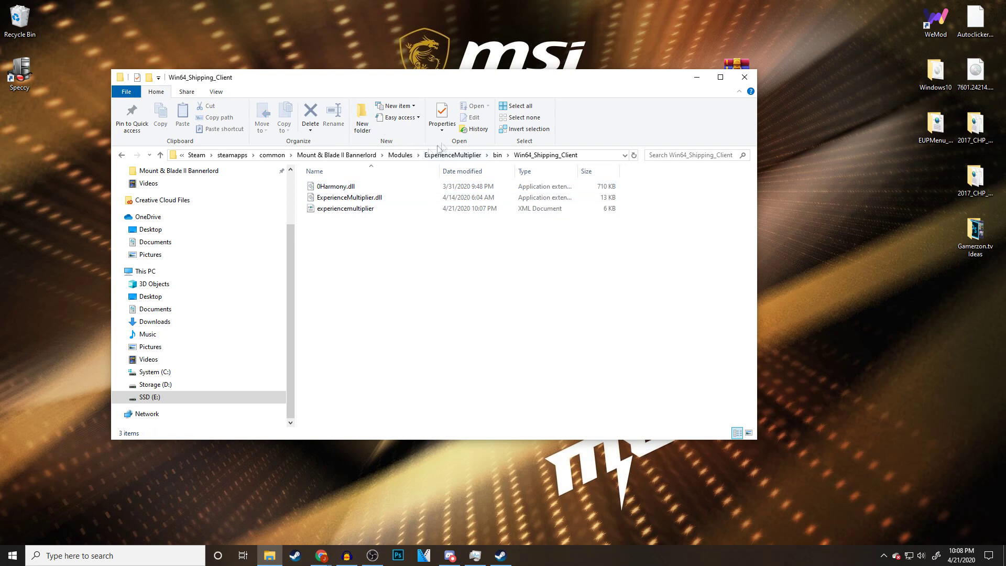
# Pin the Mount & Blade II Bannerlord folder to Quick access and close File Explorer
pyautogui.click(337, 158)
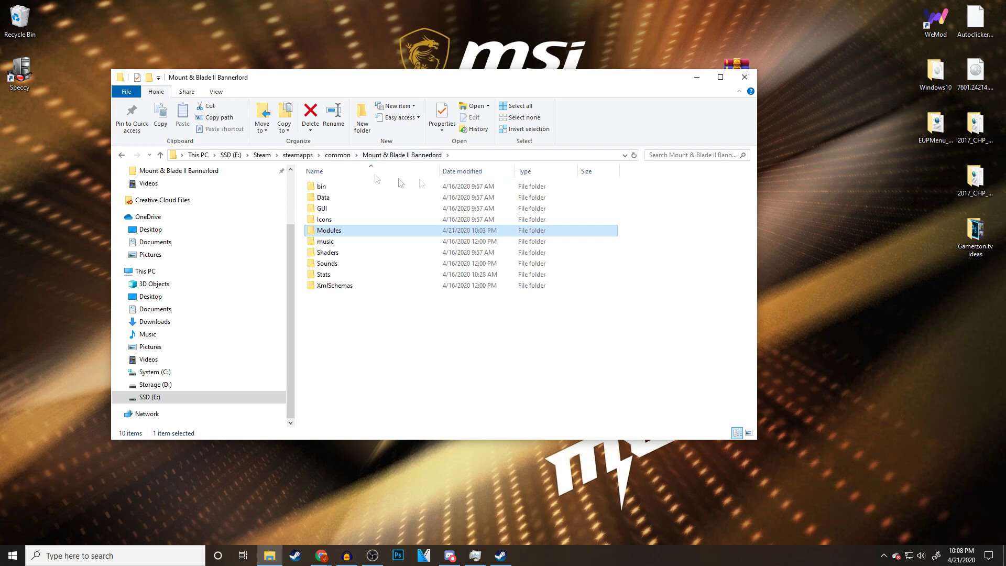
pyautogui.click(349, 157)
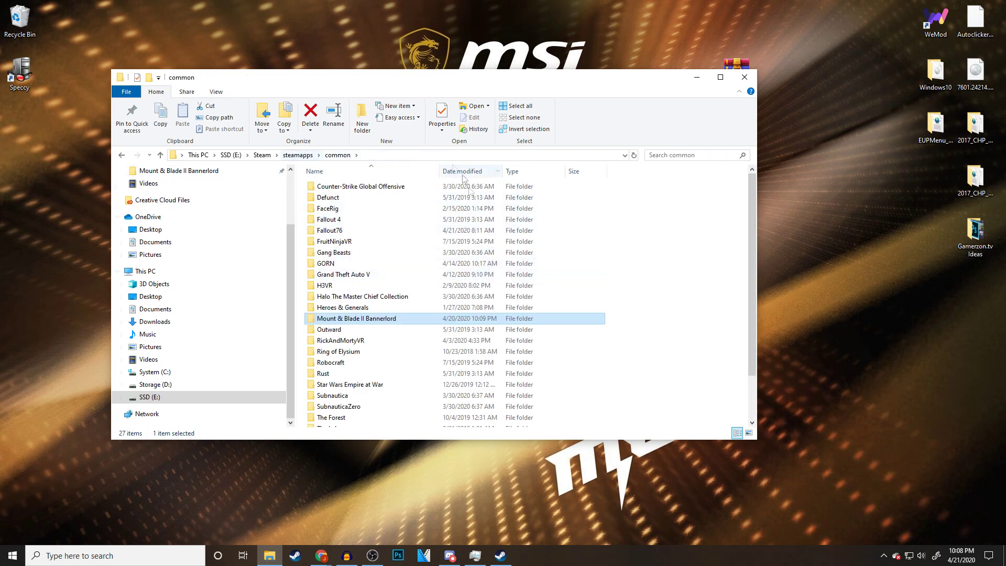
pyautogui.rightClick(416, 324)
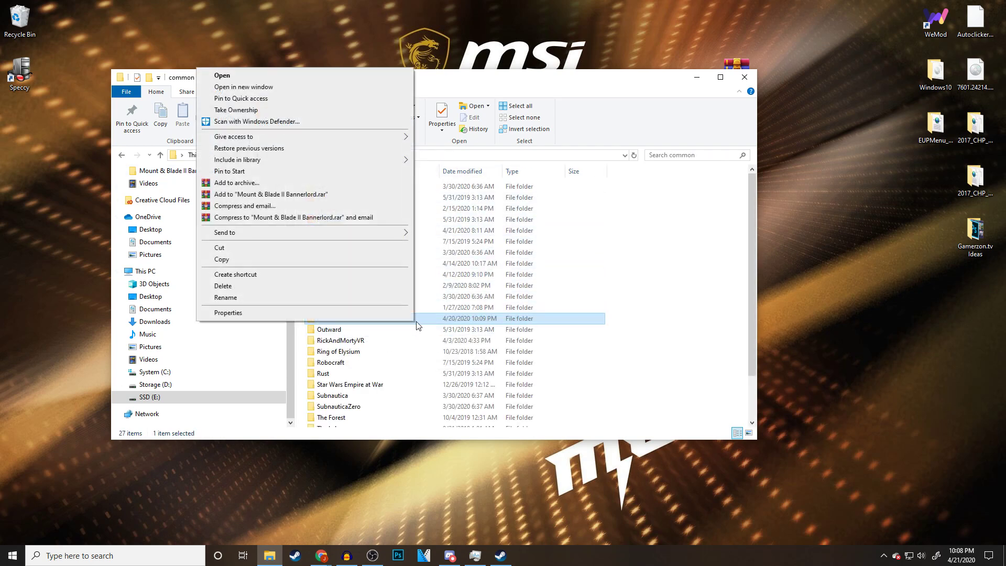
pyautogui.click(249, 99)
pyautogui.scroll(2, 232, 243)
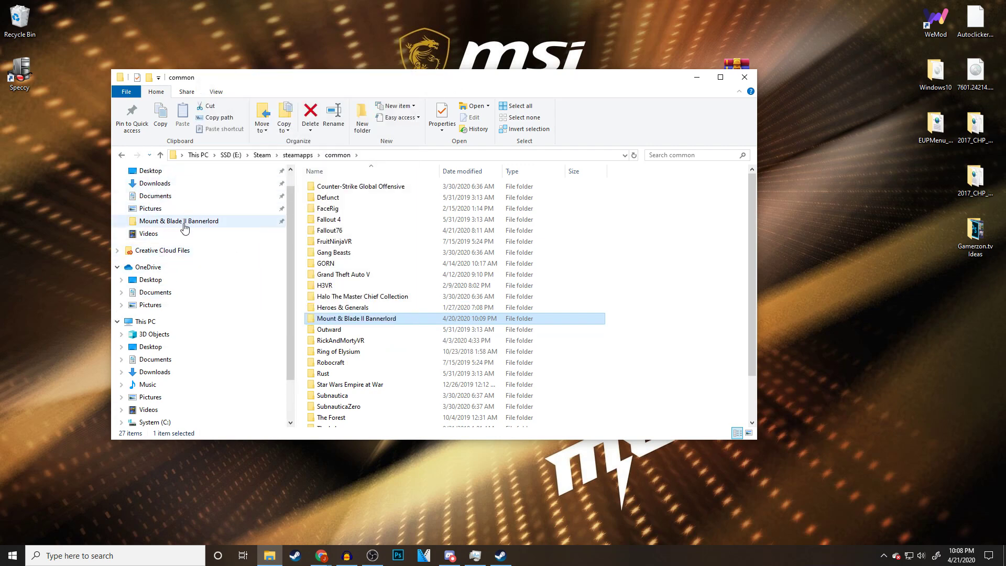
pyautogui.scroll(1, 186, 236)
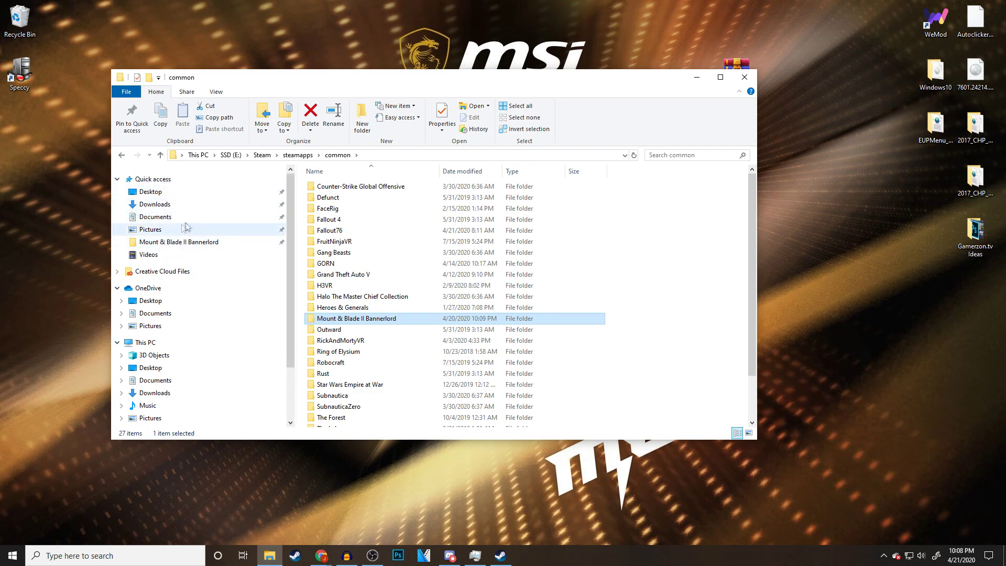
pyautogui.click(190, 247)
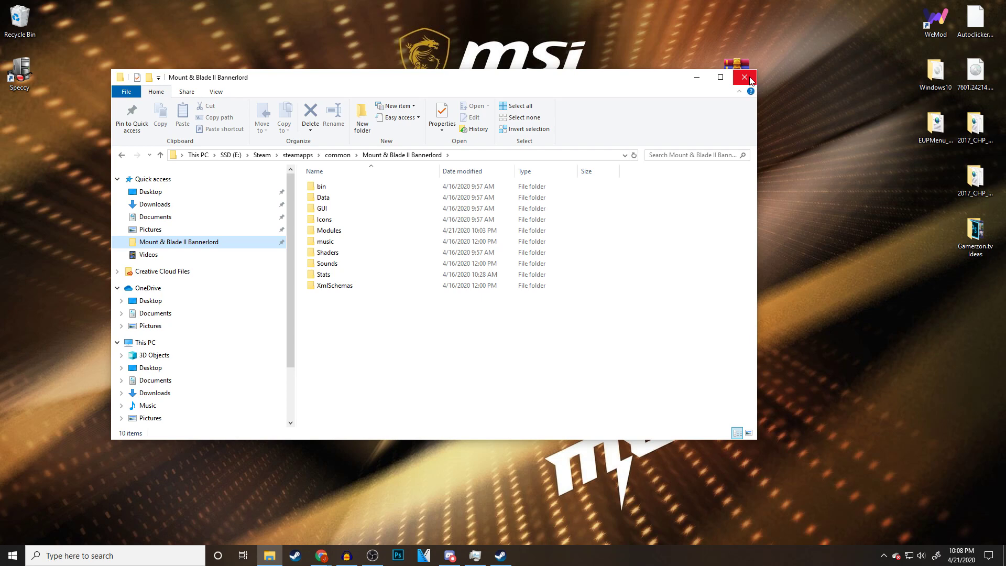
pyautogui.click(748, 79)
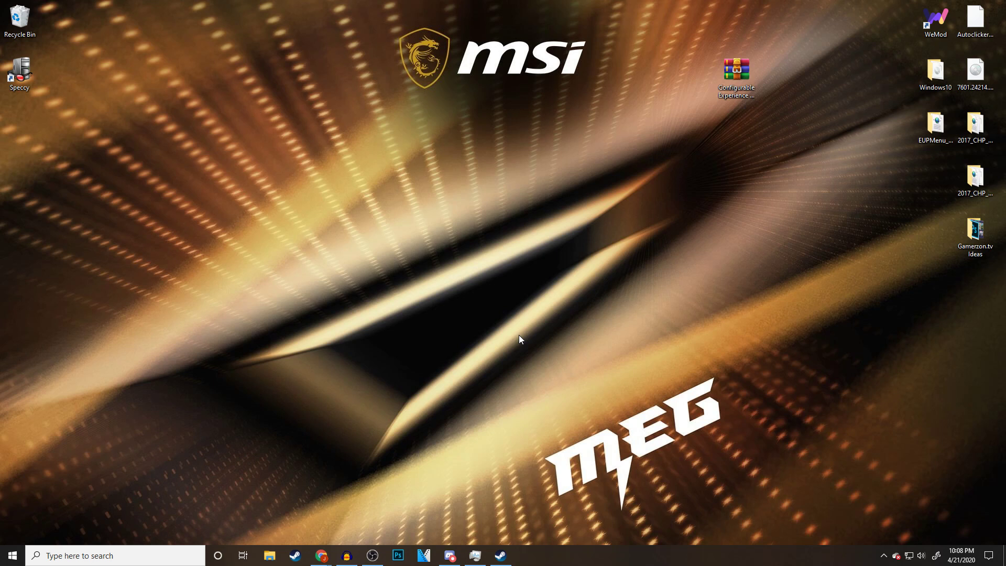
# Launch Mount & Blade II: Bannerlord from the Steam library
pyautogui.click(509, 559)
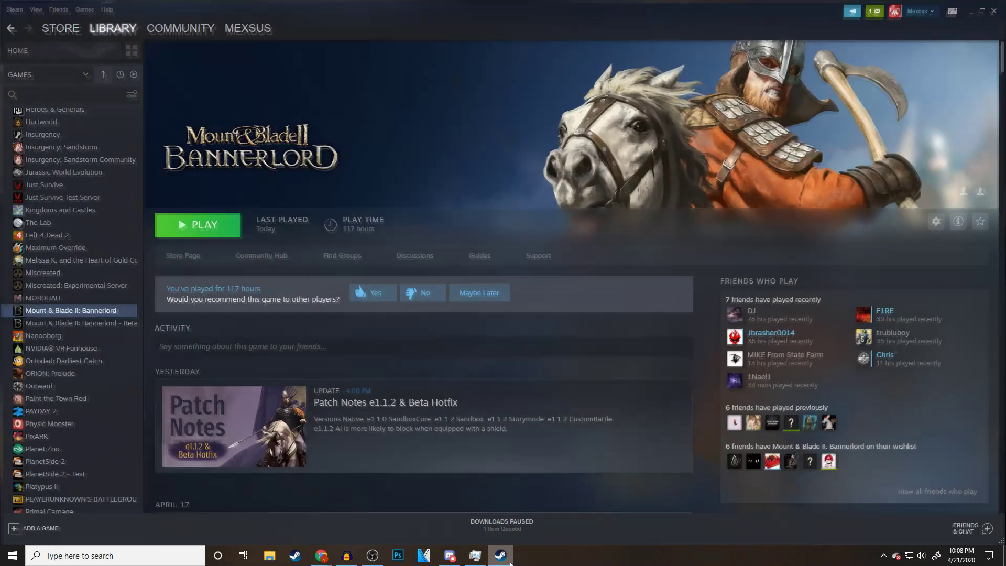
pyautogui.click(207, 226)
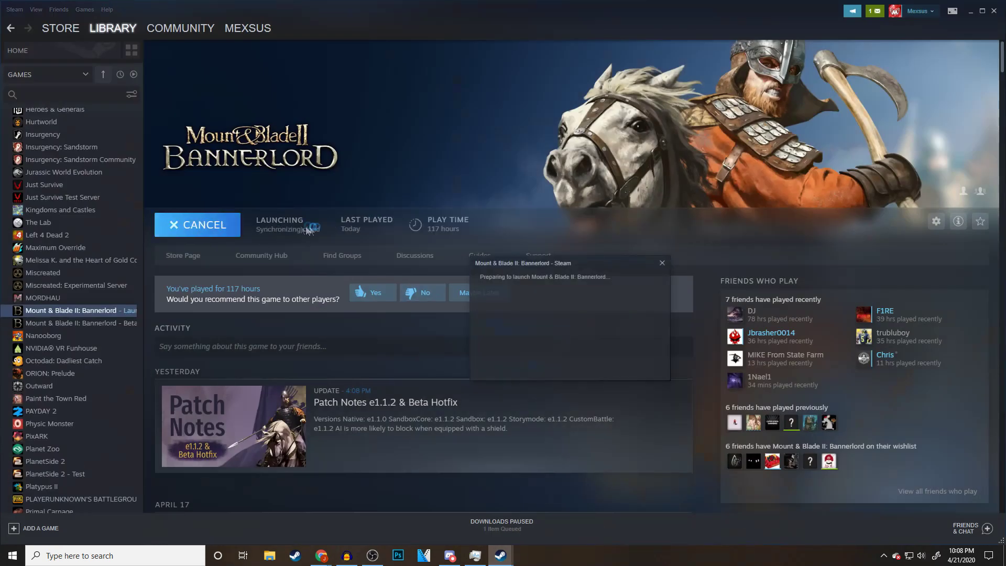
pyautogui.click(971, 13)
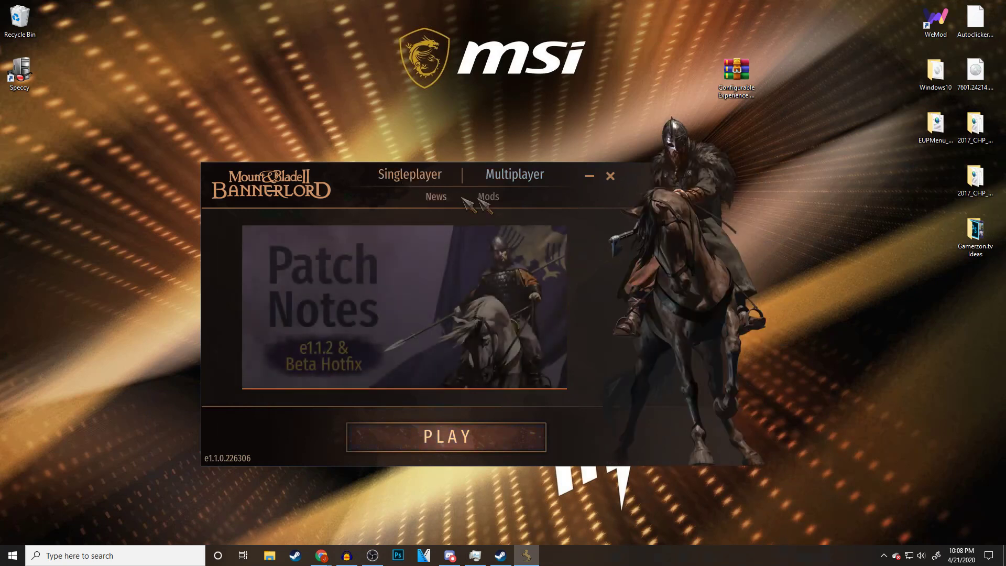
# Tick Experience Multiplier v0.7.1 in the launcher's Mods list and start the game
pyautogui.click(488, 198)
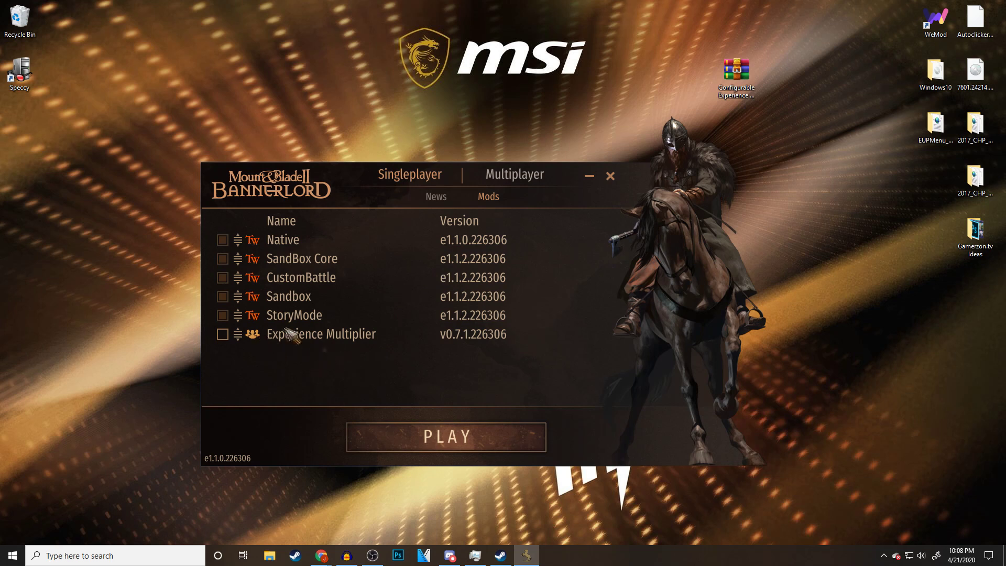
pyautogui.click(222, 333)
pyautogui.click(444, 435)
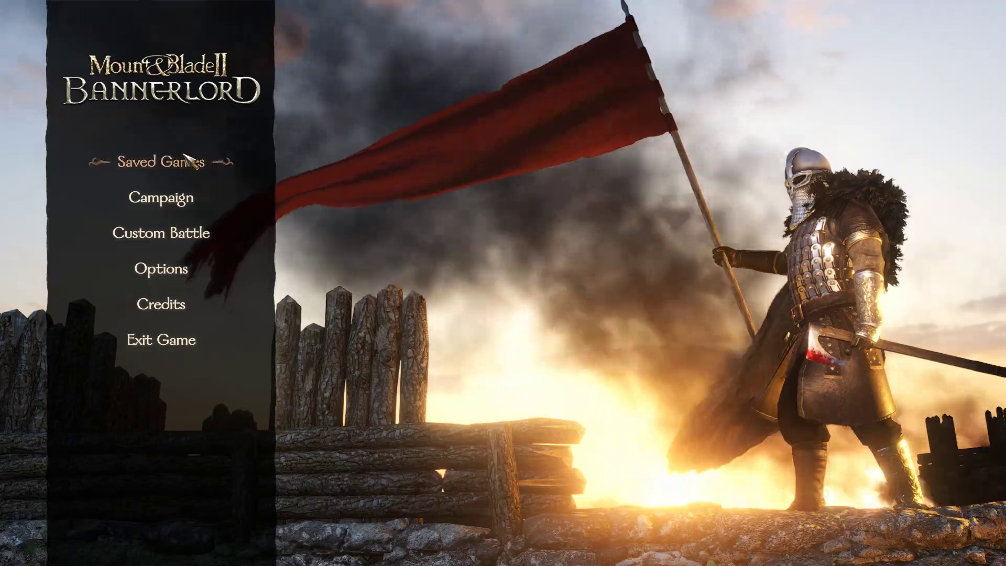
# Check Saved Games from the main menu, find no campaigns, and return to the menu
pyautogui.click(189, 162)
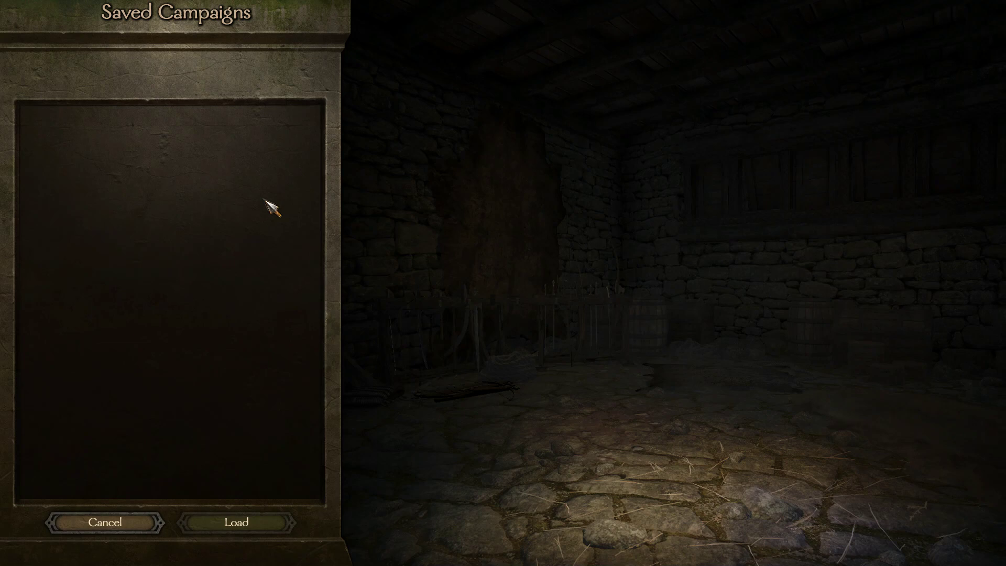
pyautogui.click(122, 524)
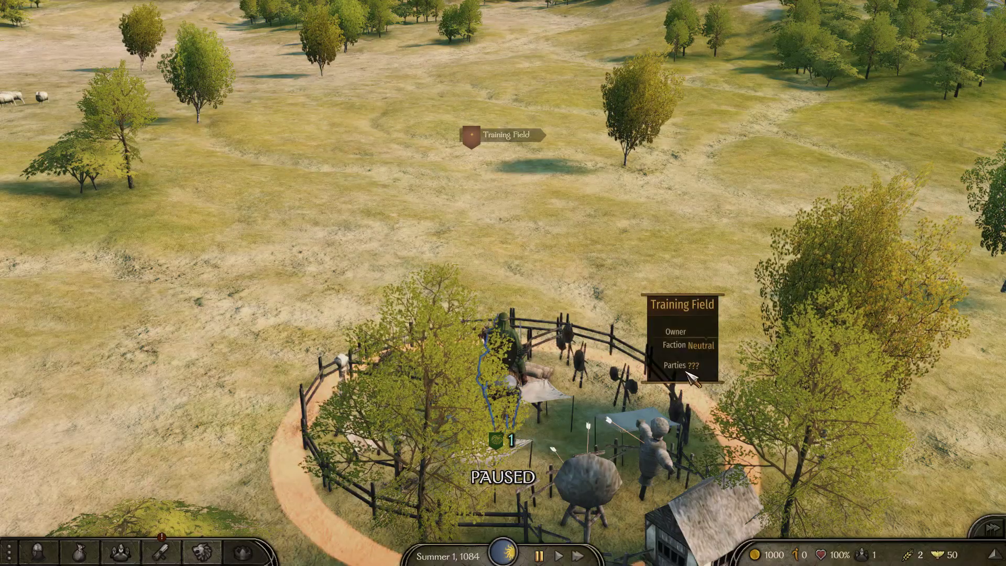
# Travel to Tevea, look at its troop recruitment, and leave the village
pyautogui.scroll(3, 684, 374)
pyautogui.scroll(-5, 684, 373)
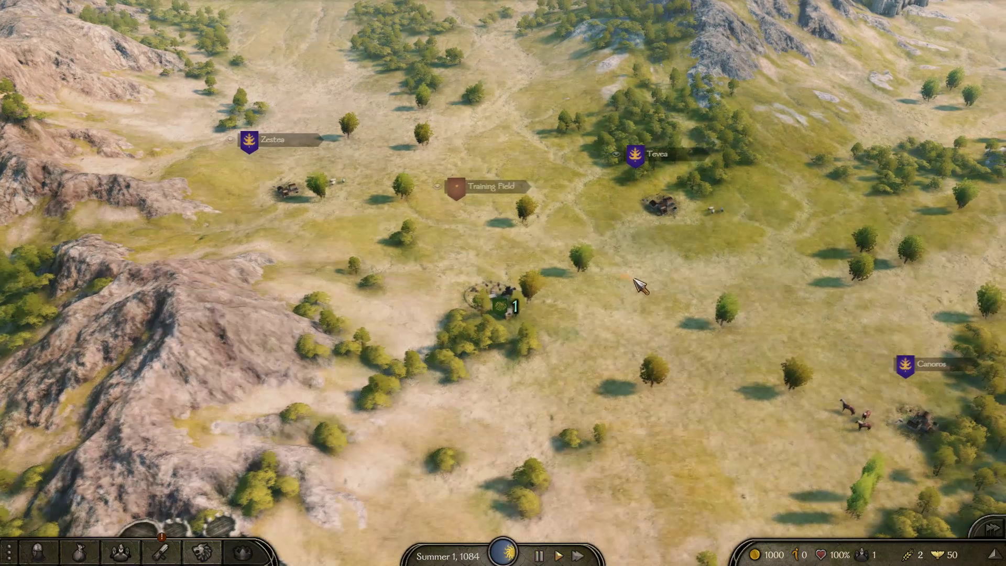
pyautogui.click(648, 205)
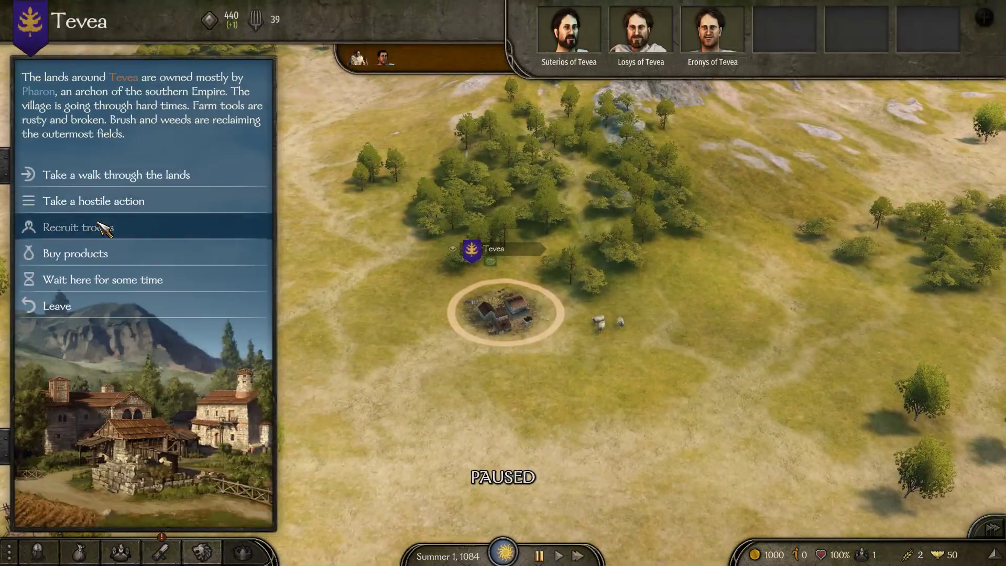
pyautogui.click(103, 228)
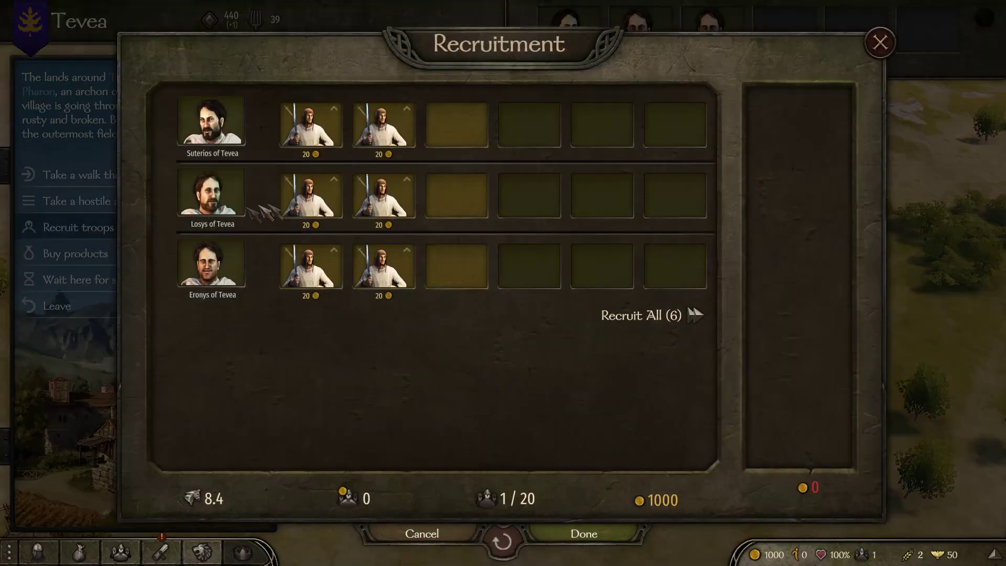
pyautogui.click(604, 532)
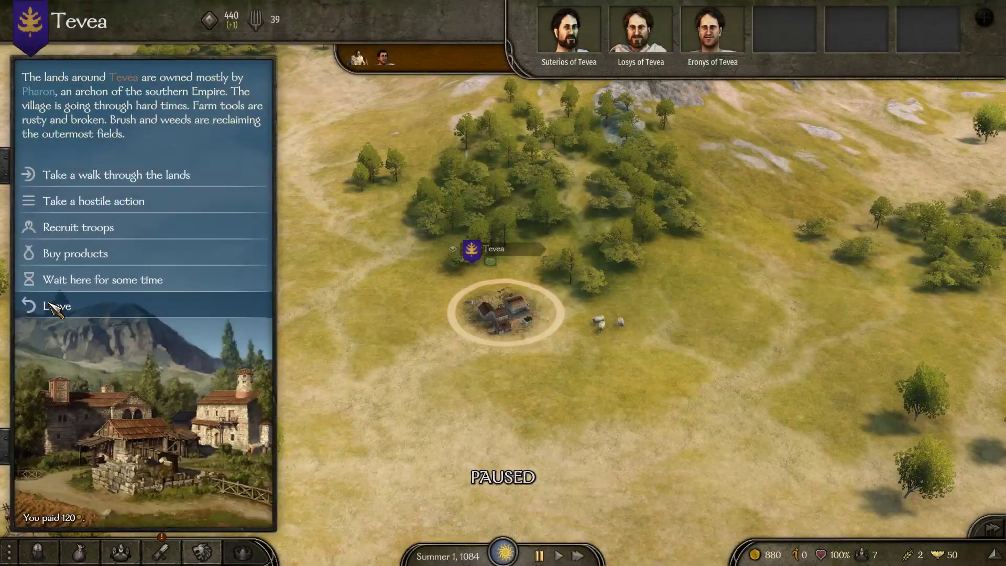
# Check the character's skills with C, then close them and ride toward Canoros
pyautogui.press('Escape')
pyautogui.press('c')
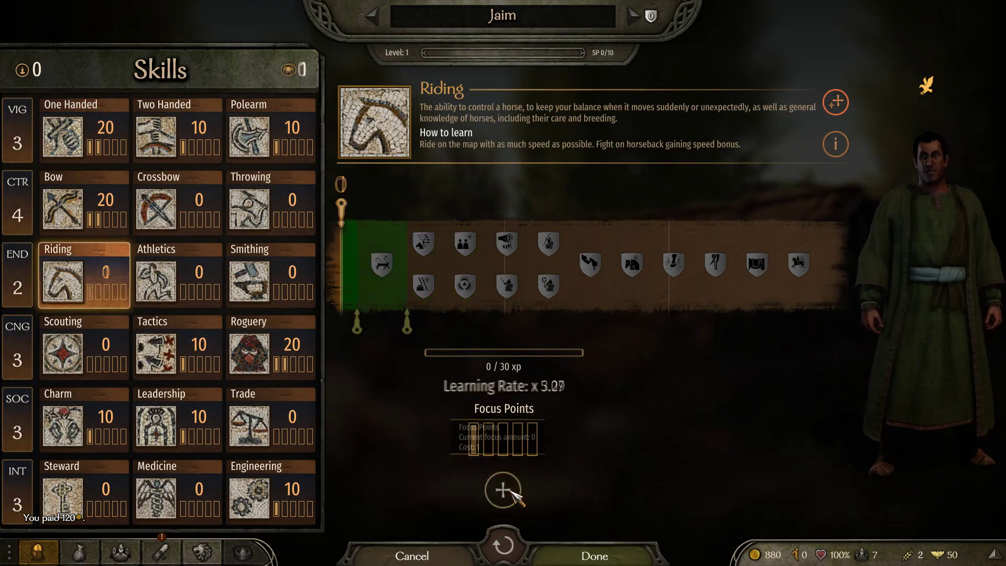
pyautogui.click(557, 546)
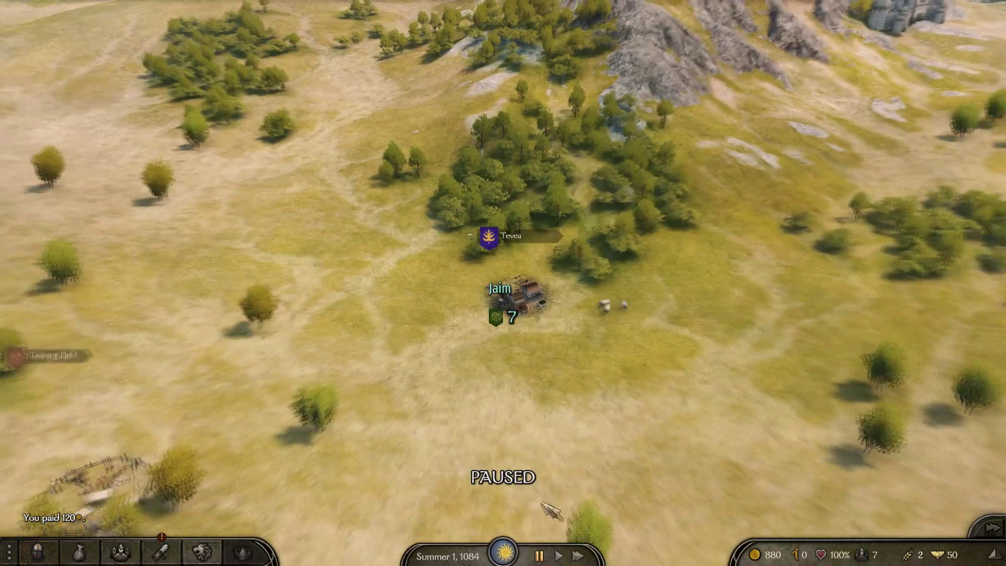
pyautogui.scroll(-5, 565, 443)
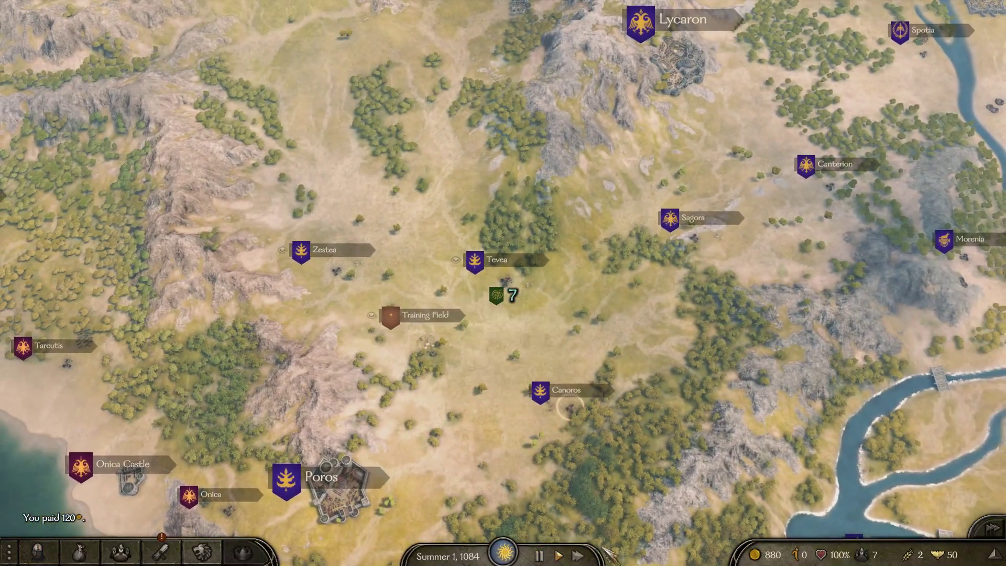
pyautogui.scroll(5, 600, 498)
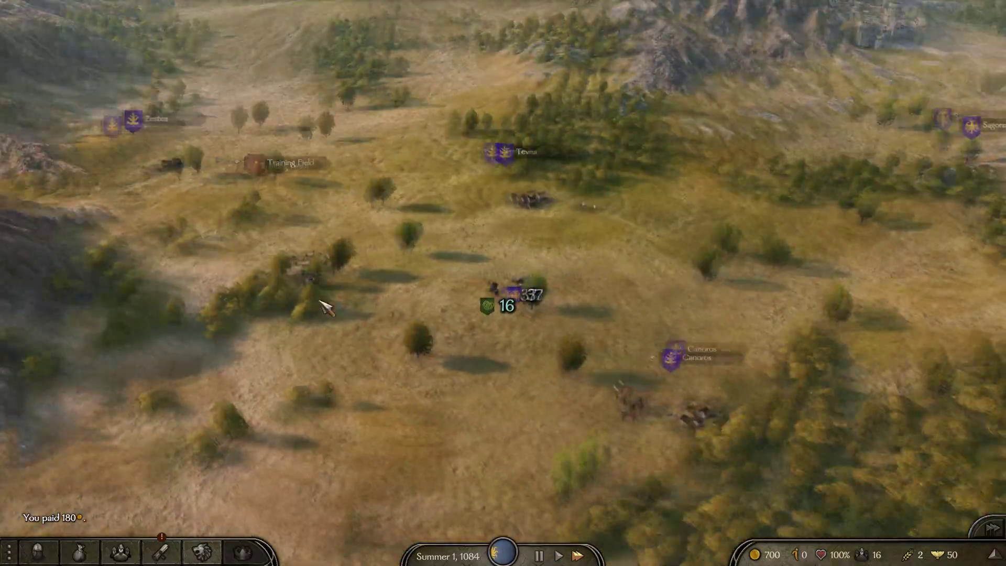
# Speed up time and send the party to attack the looters
pyautogui.press('q')
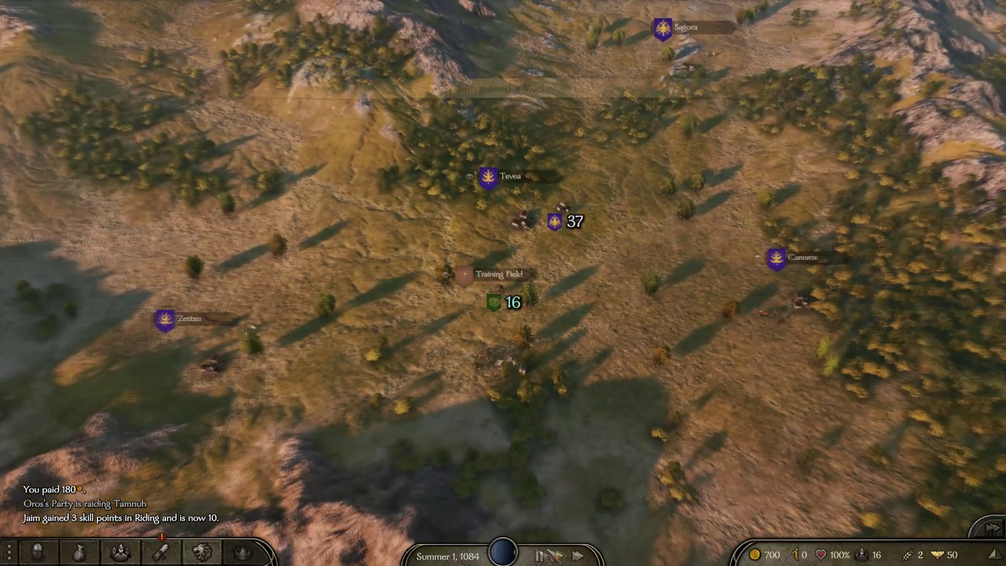
pyautogui.click(578, 555)
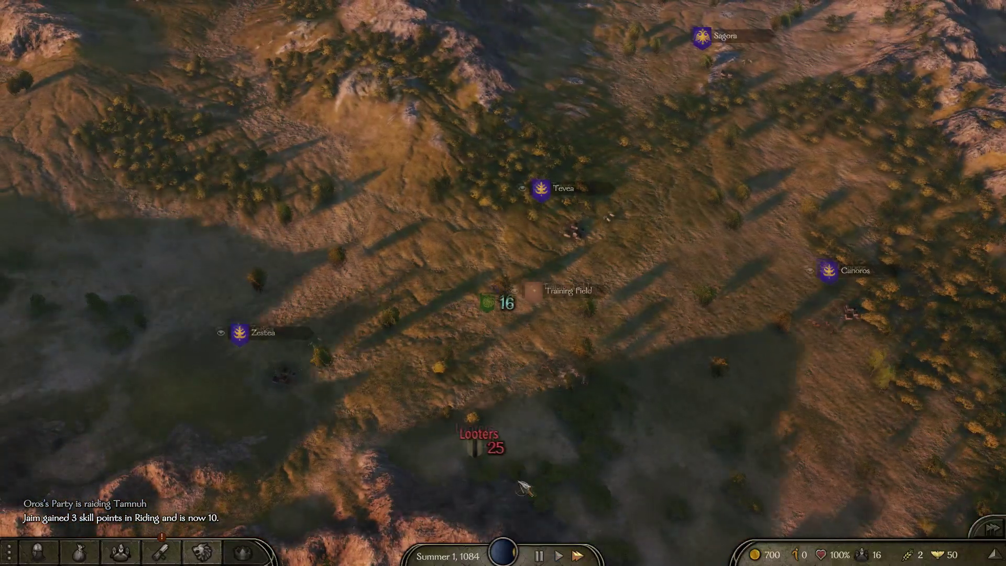
pyautogui.scroll(3, 589, 442)
pyautogui.click(516, 357)
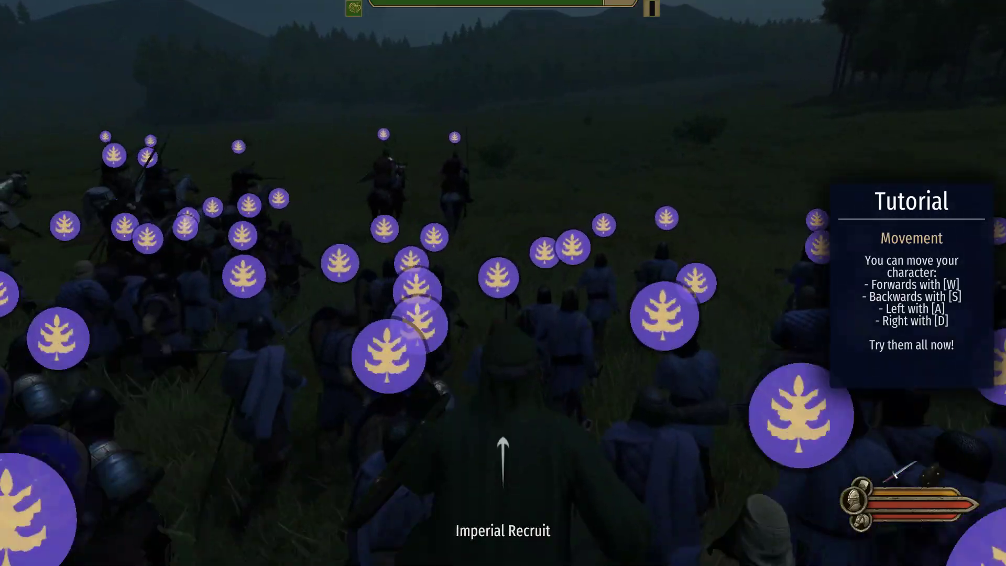
pyautogui.scroll(-1, 504, 284)
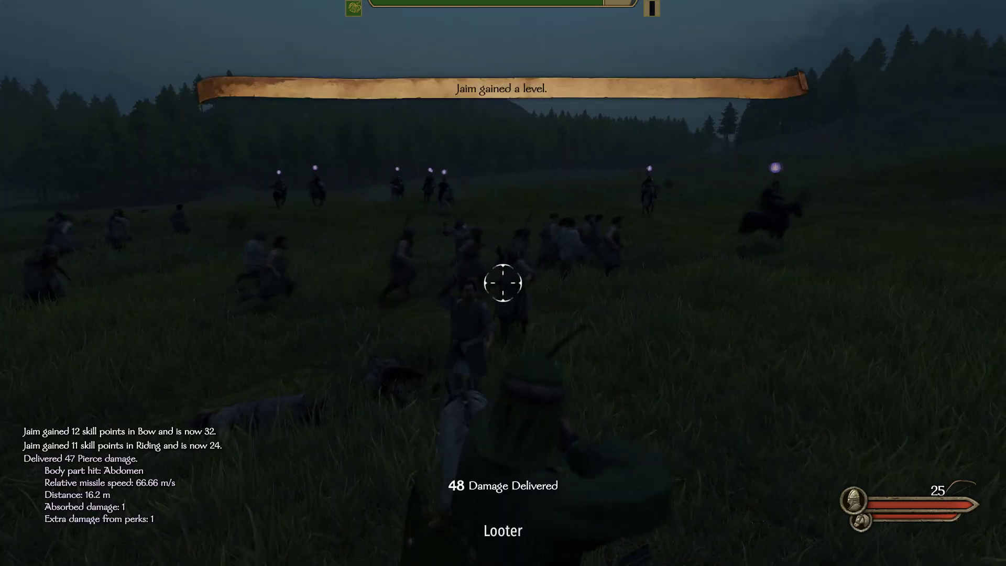
# Shoot four arrows at the looters with the bow
pyautogui.click(503, 283)
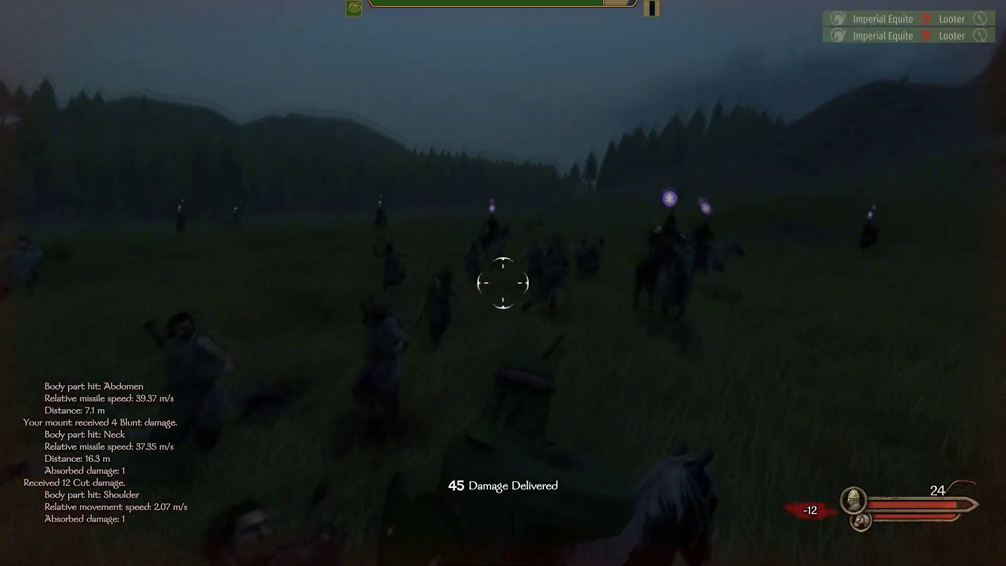
pyautogui.click(503, 283)
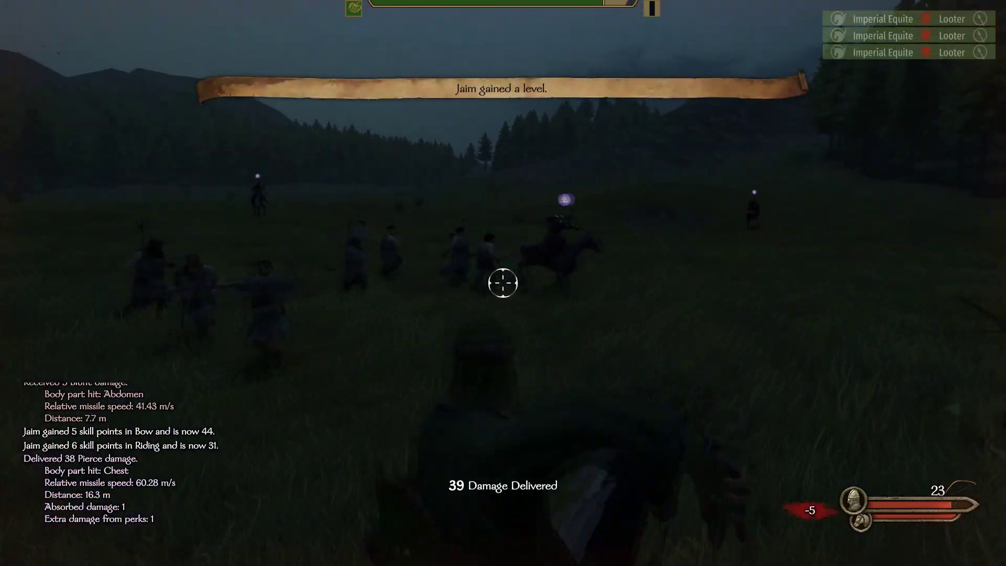
pyautogui.click(503, 283)
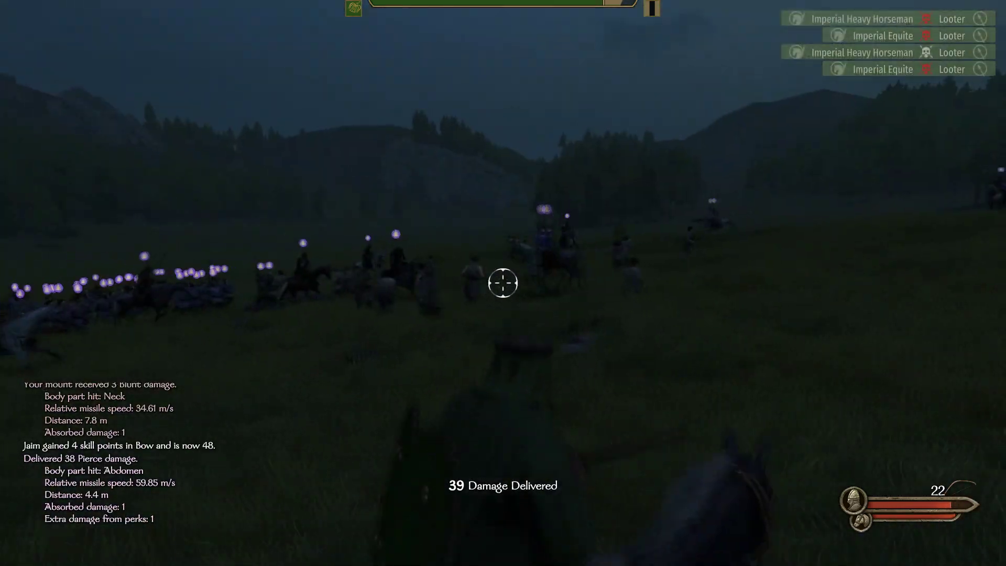
pyautogui.click(503, 283)
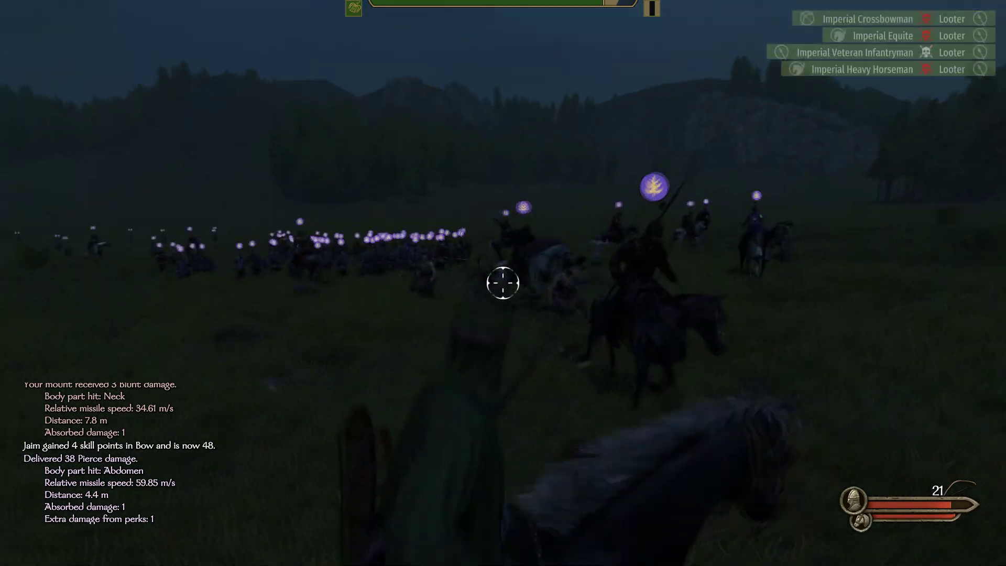
# Switch to the sword, land melee hits, and end the battle at the Victory screen
pyautogui.press('1')
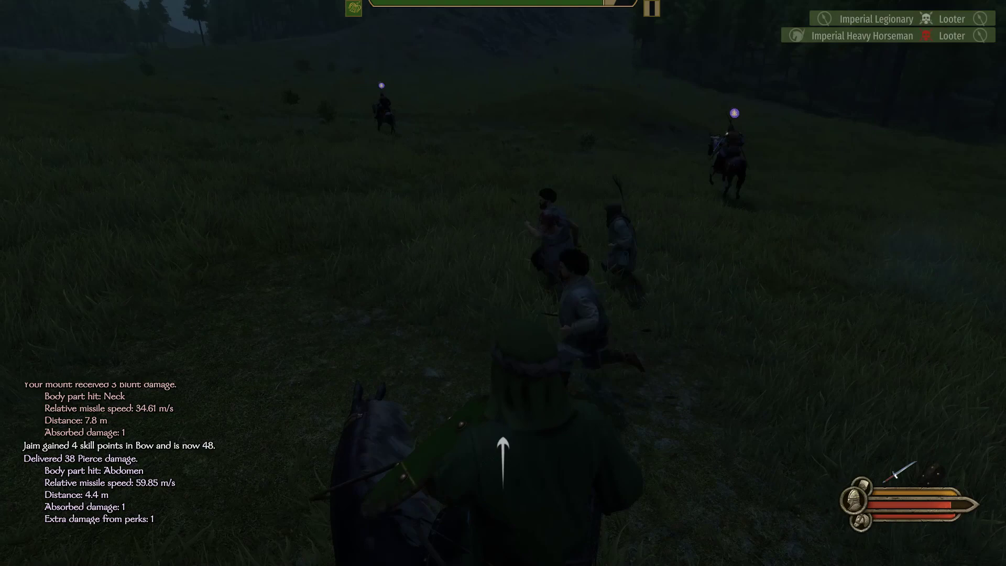
pyautogui.click(503, 283)
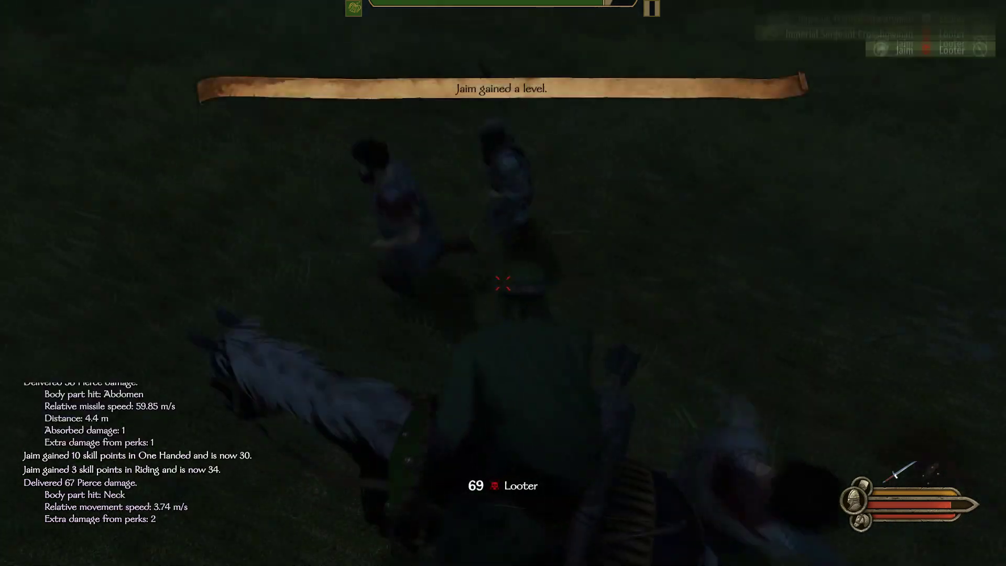
pyautogui.click(503, 283)
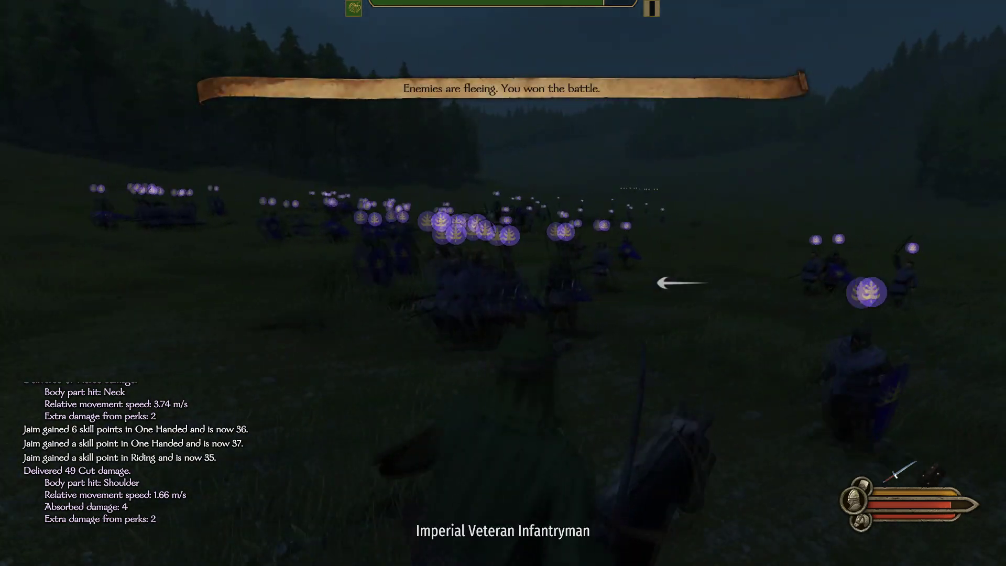
pyautogui.press('Tab')
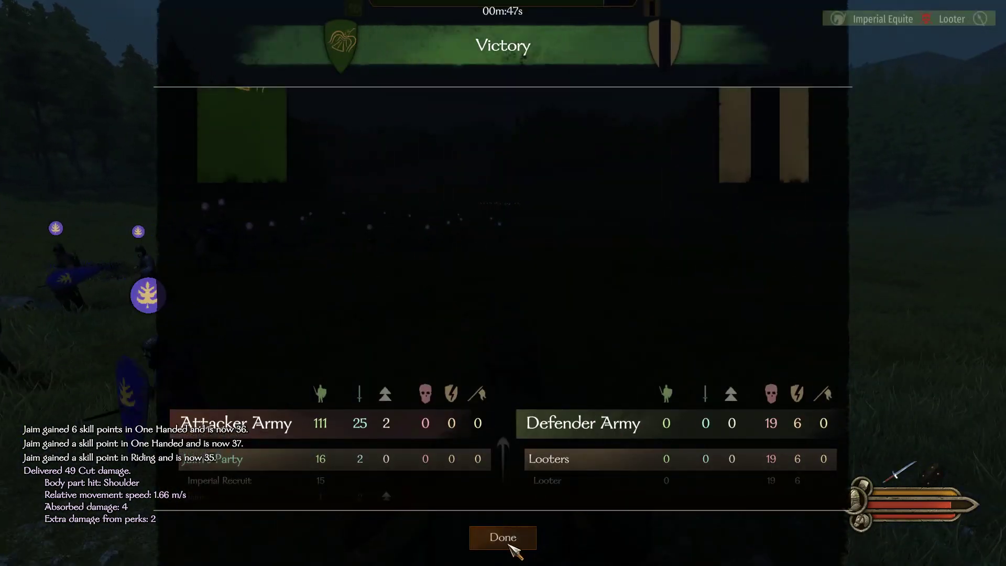
pyautogui.click(504, 538)
# Inspect the Bow 48, One Handed 37 with its perks, and Riding 35 skill cards
pyautogui.click(543, 308)
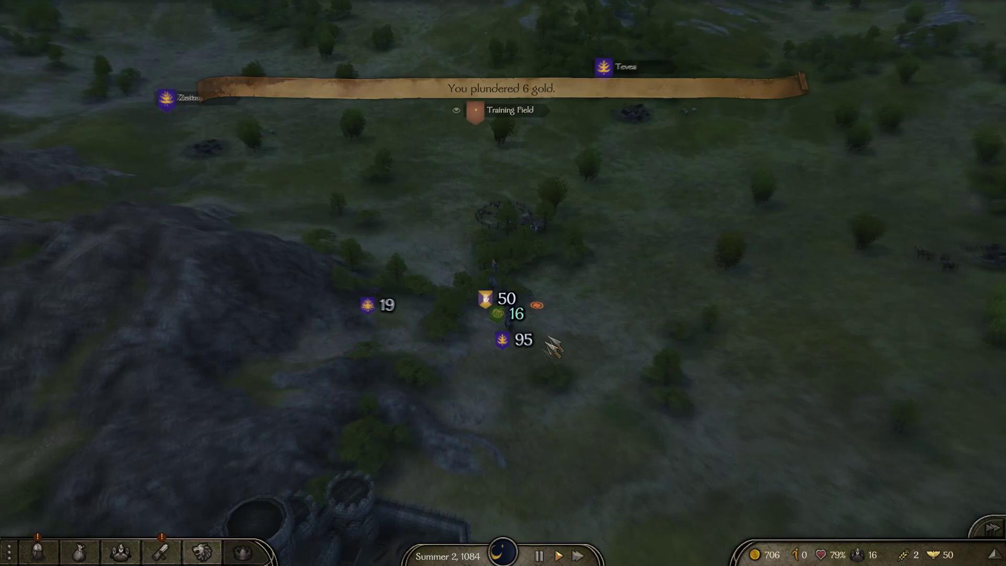
pyautogui.click(37, 551)
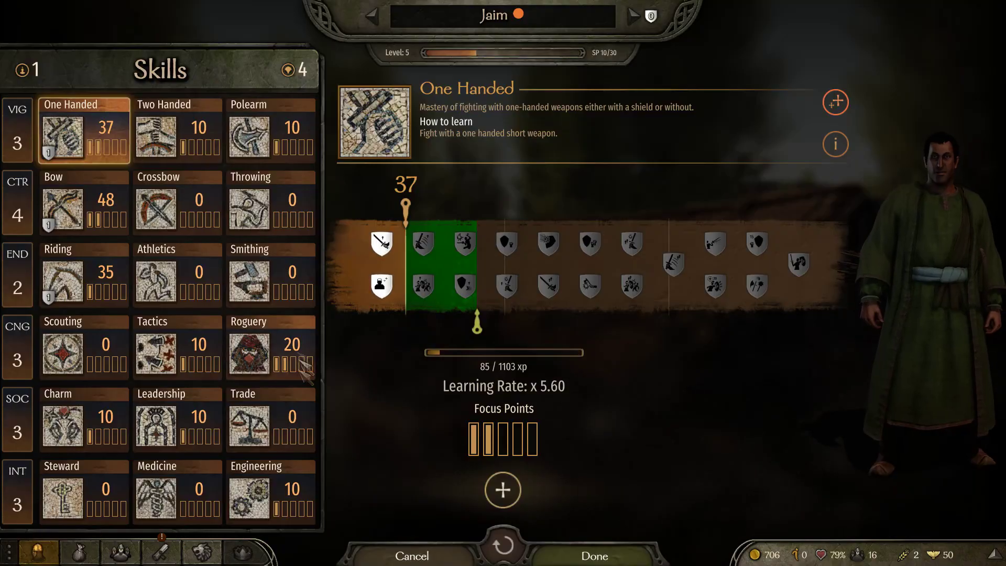
pyautogui.click(106, 209)
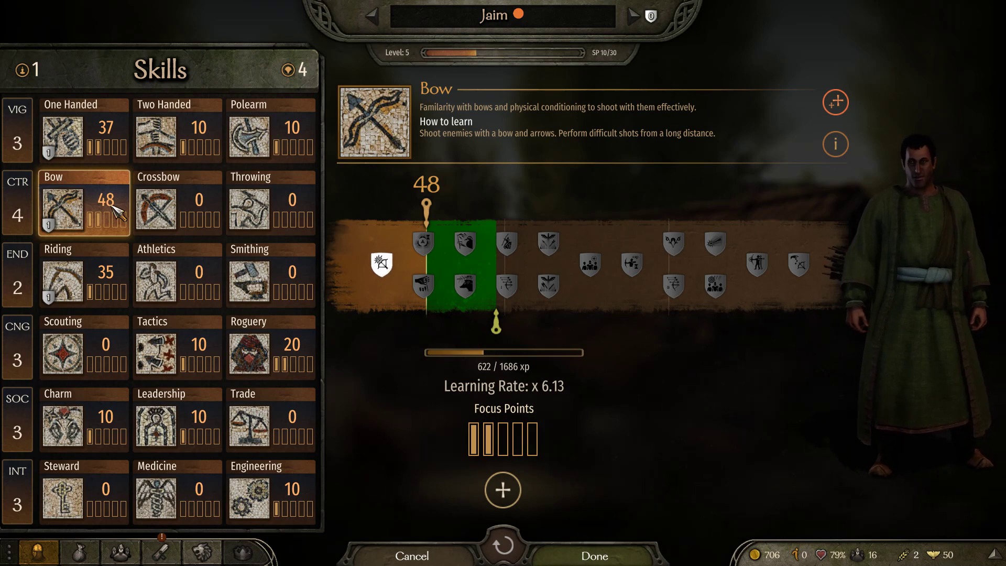
pyautogui.moveTo(385, 278)
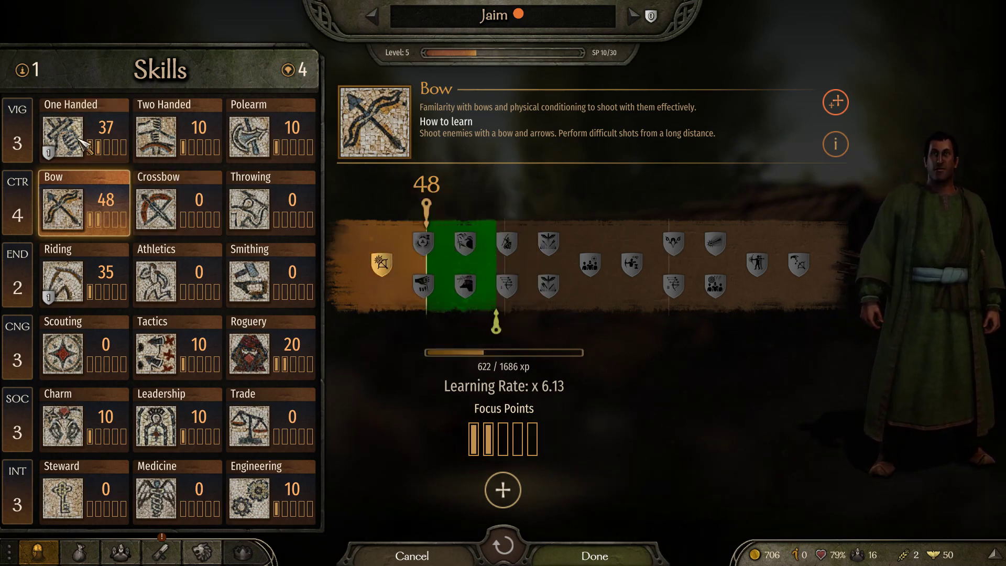
pyautogui.click(96, 147)
pyautogui.moveTo(388, 252)
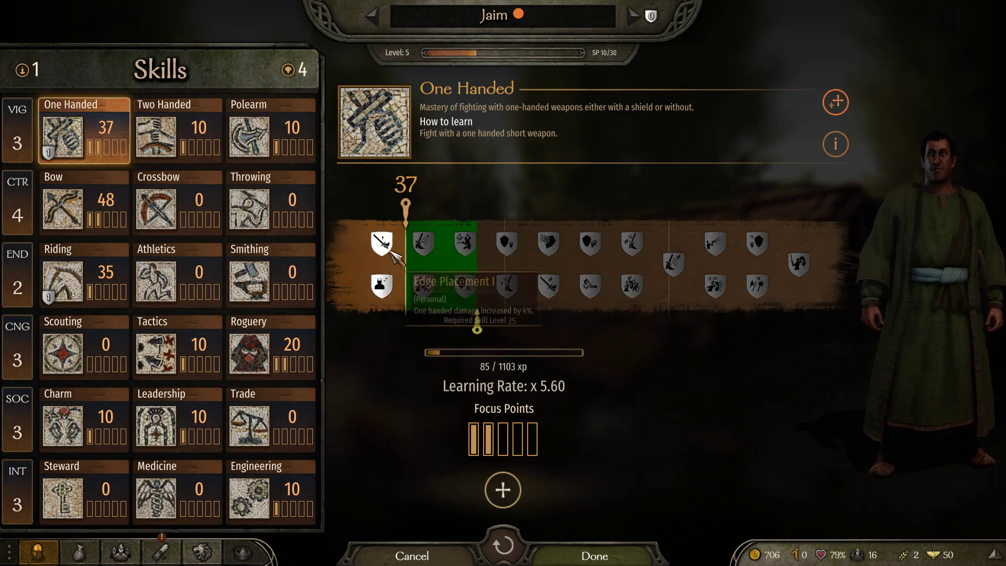
pyautogui.click(386, 251)
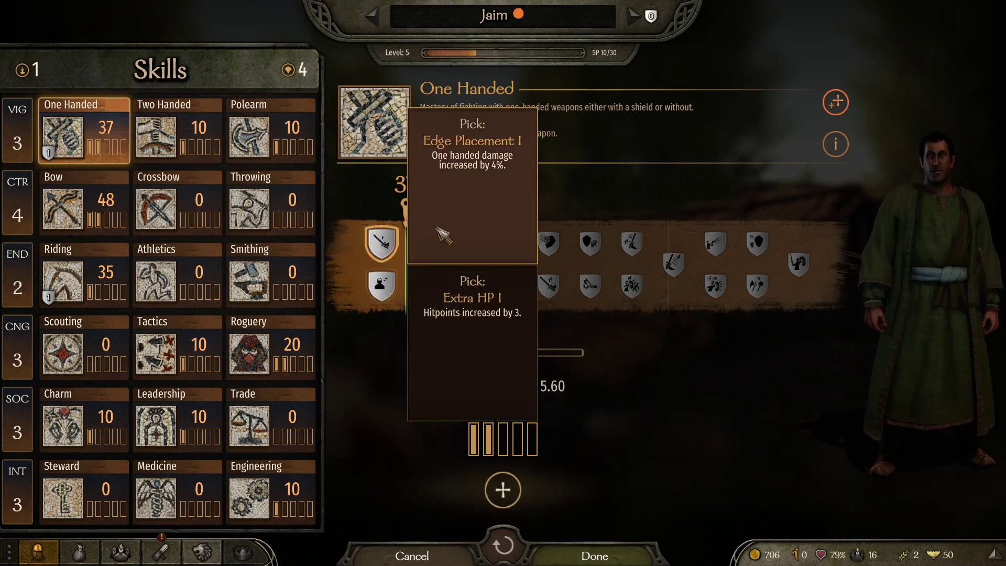
pyautogui.click(84, 272)
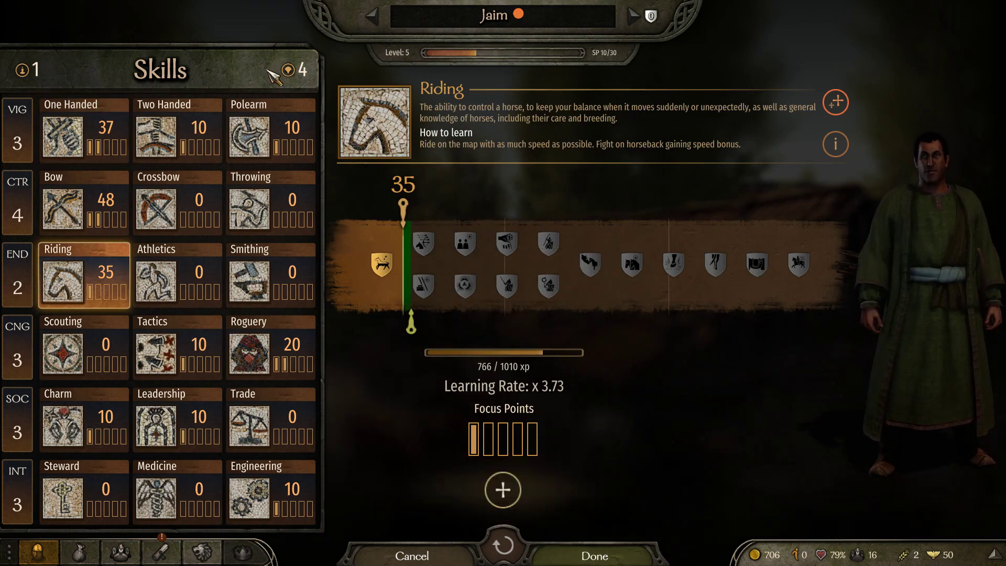
pyautogui.moveTo(495, 261)
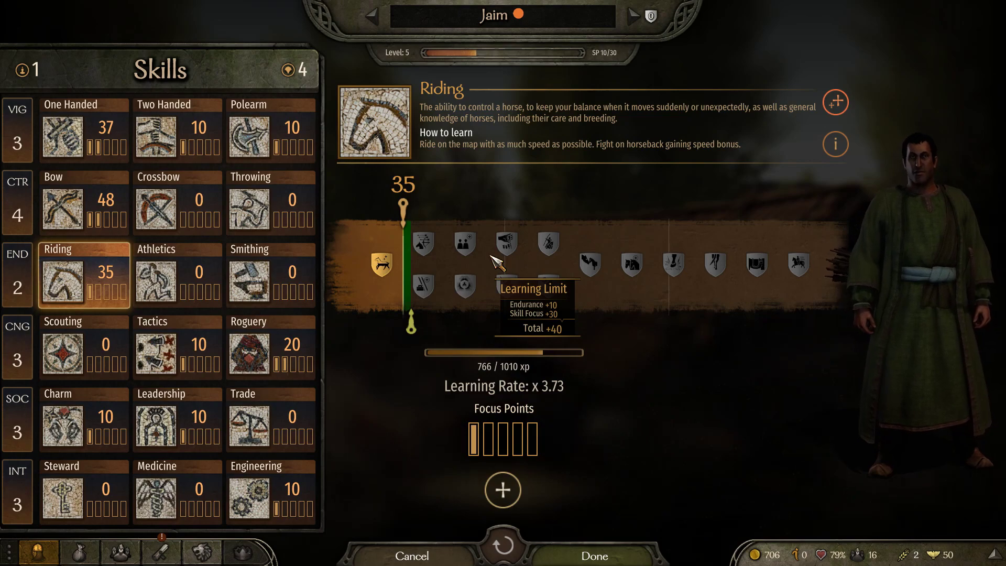
pyautogui.click(588, 561)
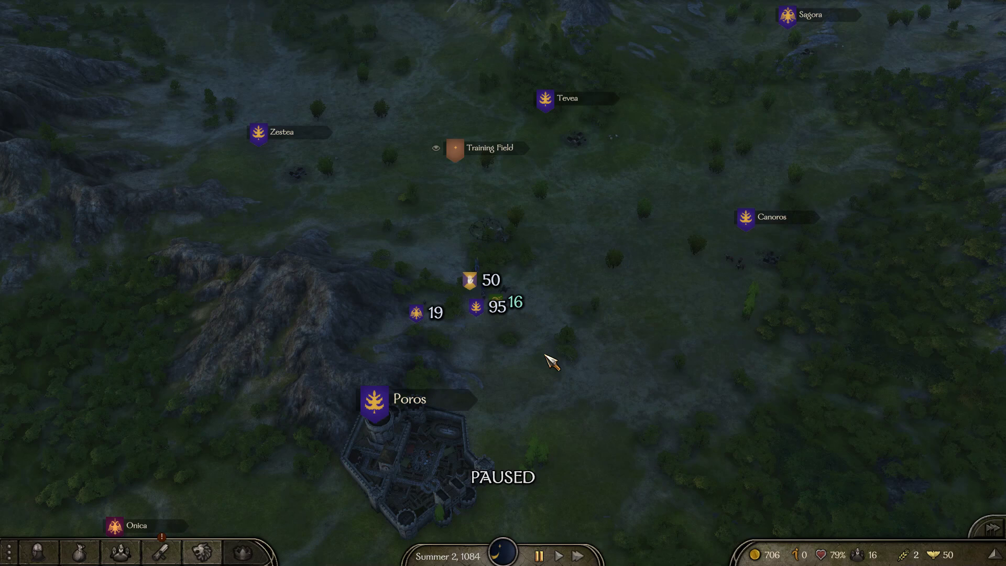
# Ride the party to a nearby map spot, rotating the camera with Q/E, raising Scouting to 4
pyautogui.scroll(5, 553, 362)
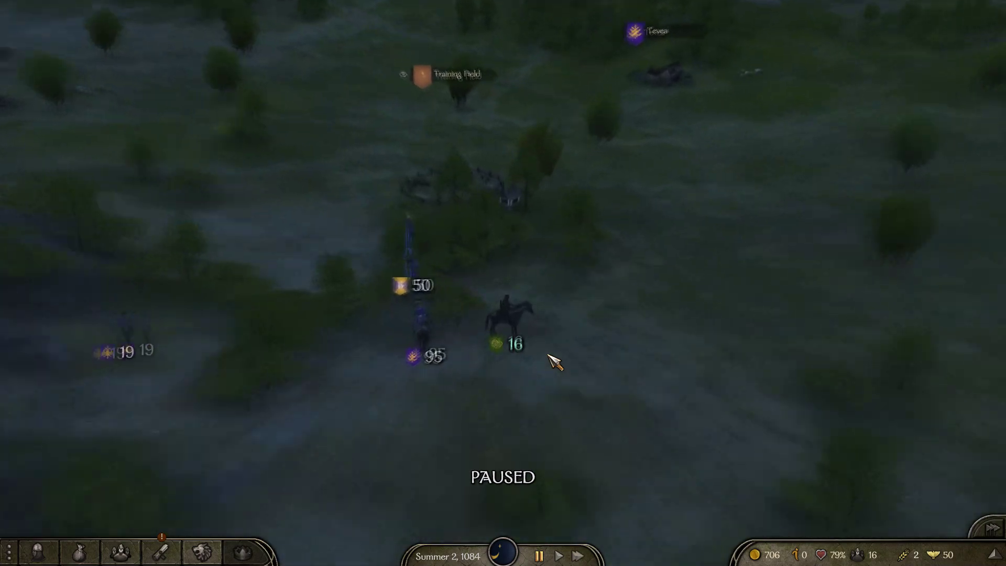
pyautogui.scroll(-5, 553, 362)
pyautogui.click(682, 367)
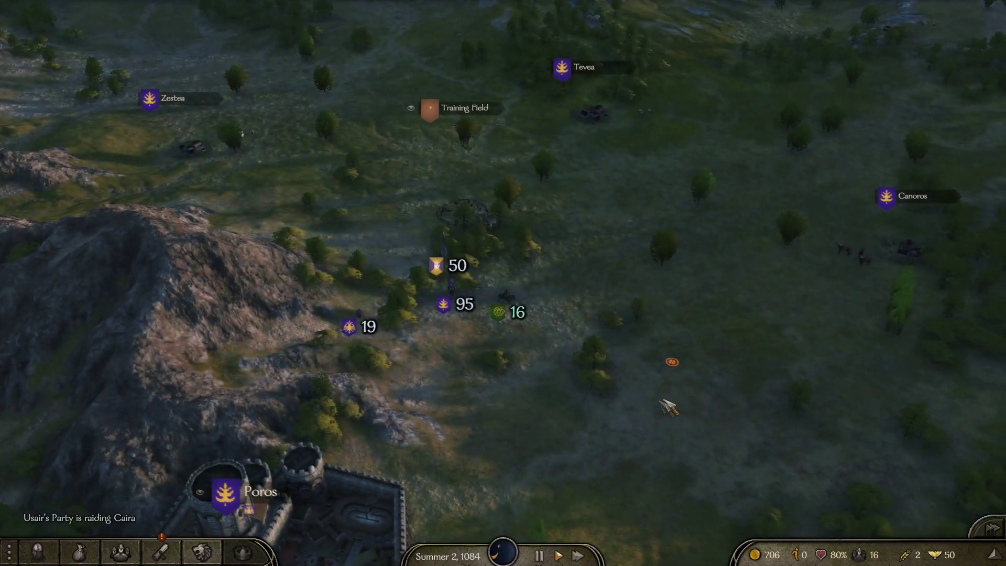
pyautogui.press('e')
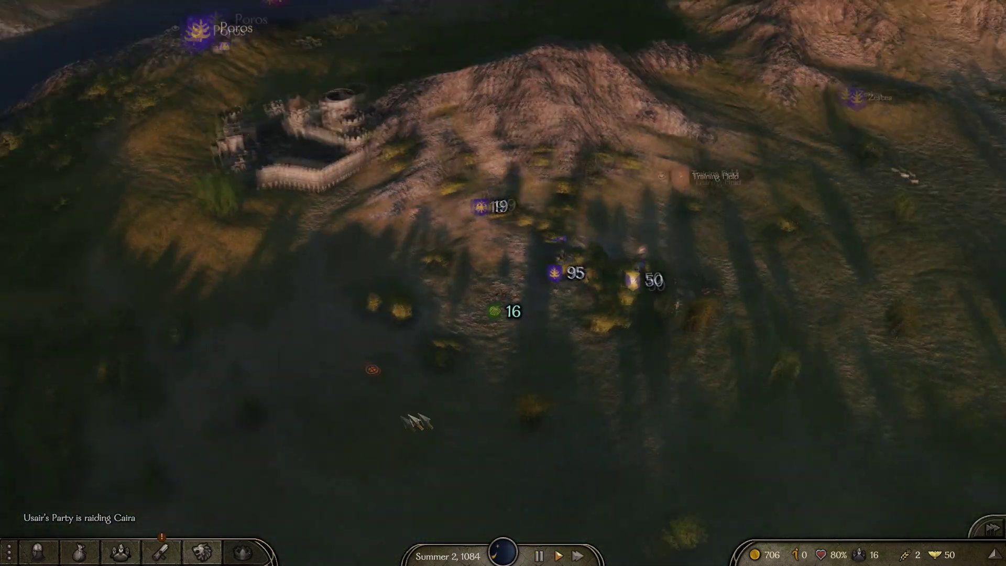
pyautogui.press('q')
pyautogui.scroll(5, 579, 419)
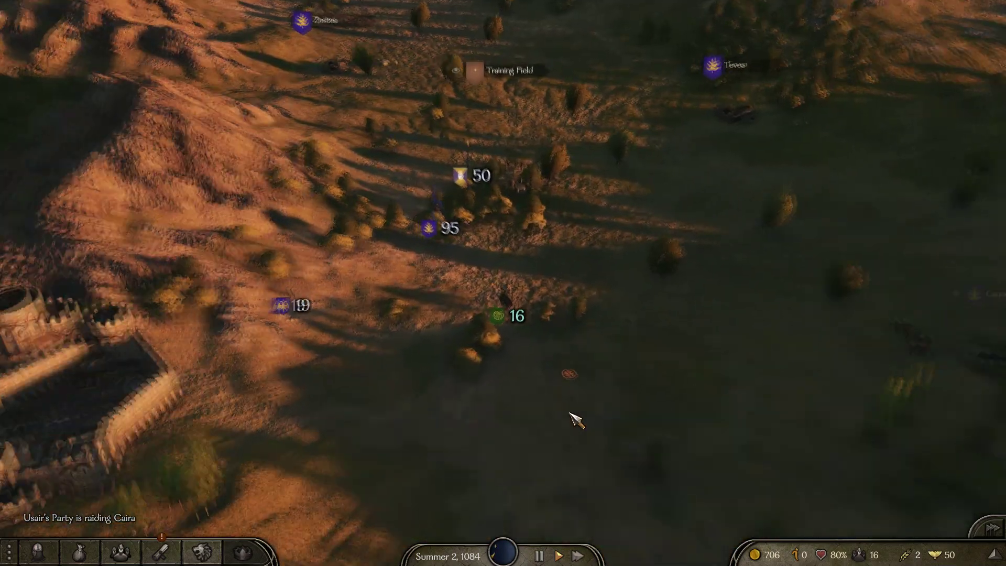
pyautogui.scroll(-3, 668, 417)
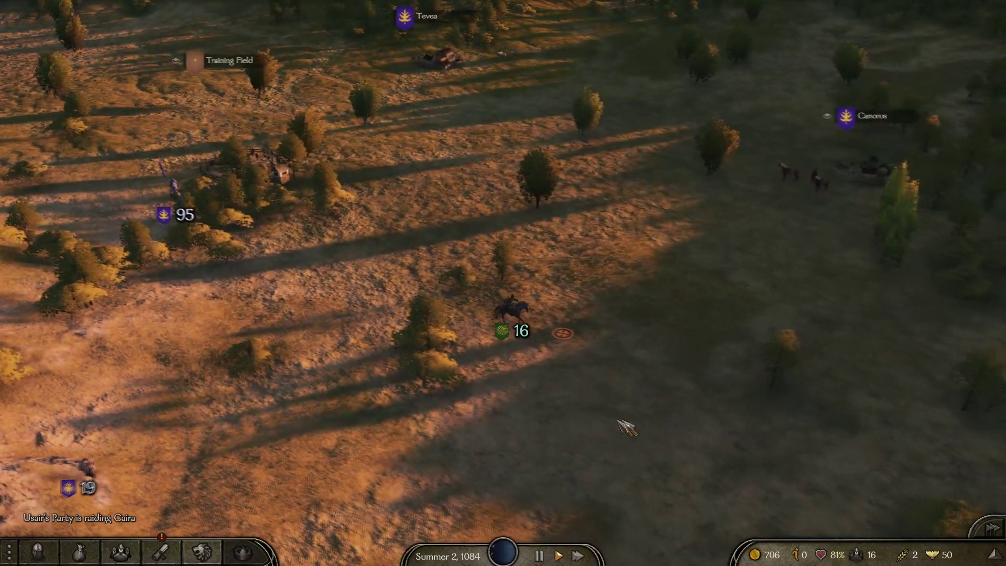
pyautogui.press('q')
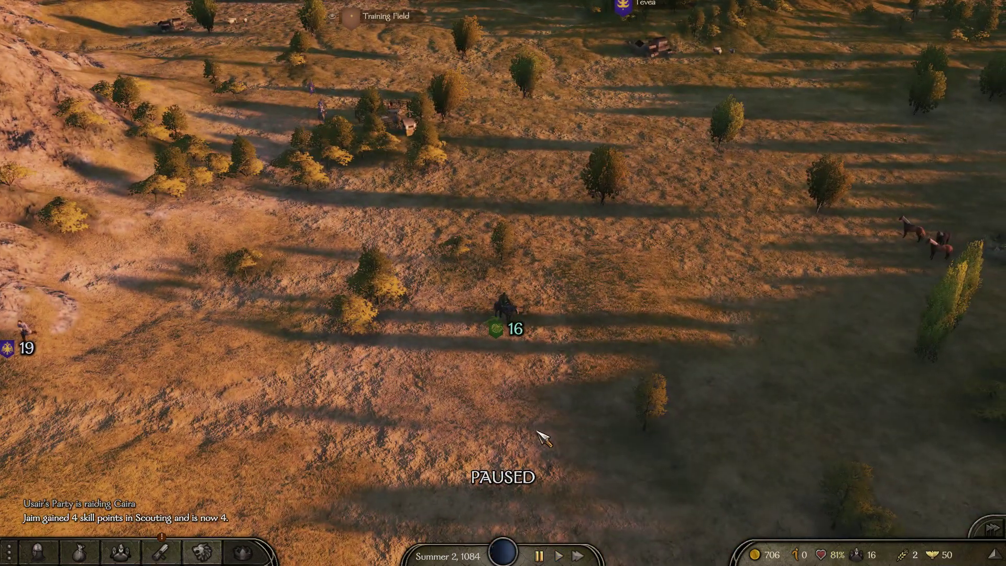